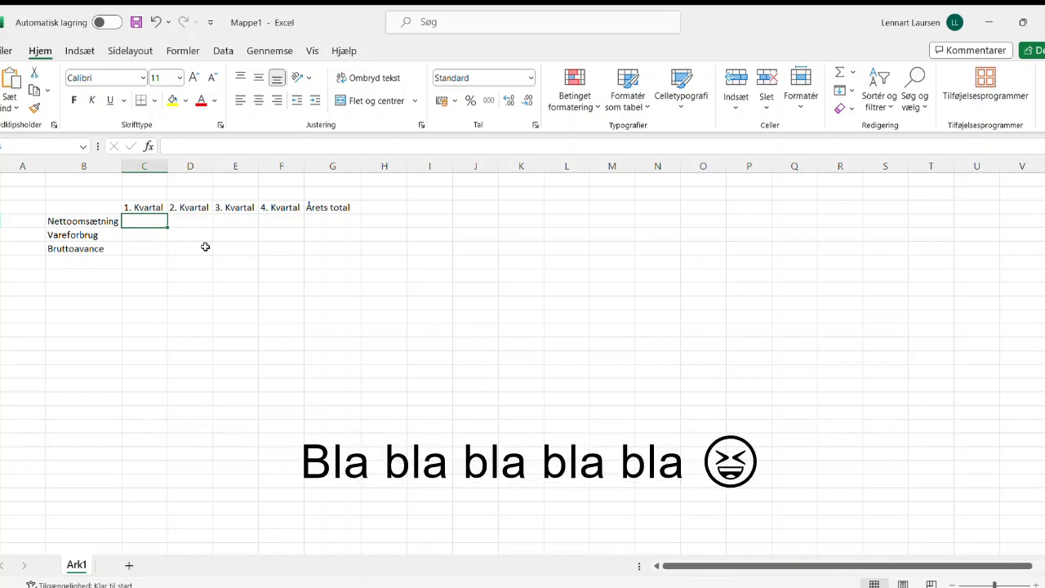
Step: Enter the Nettoomsætning figures 1552, 1562, 2656 and 4586 for quarters 1 to 4
{"action": "type", "text": "1552"}
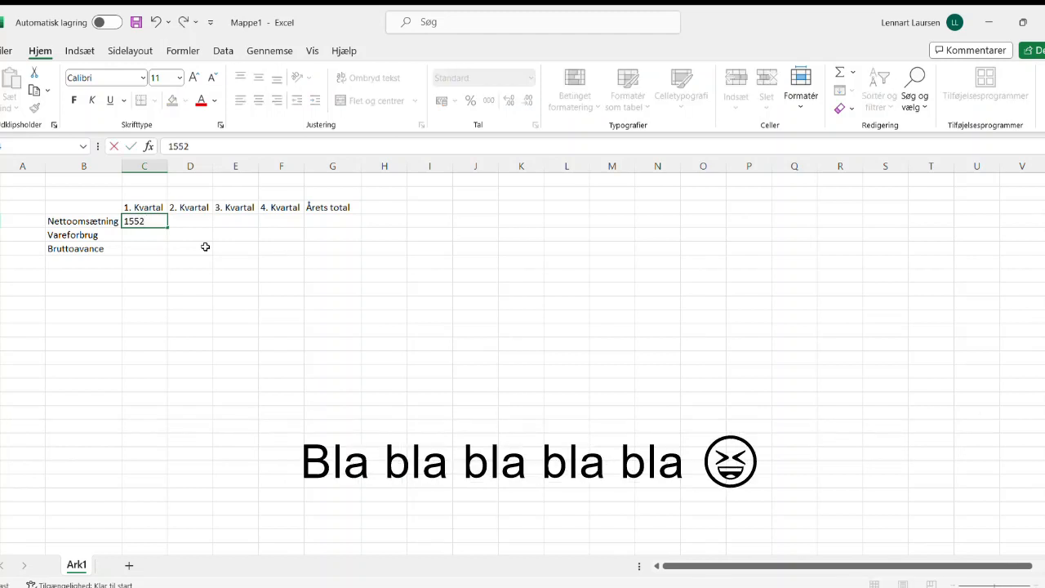
{"action": "key", "text": "Tab"}
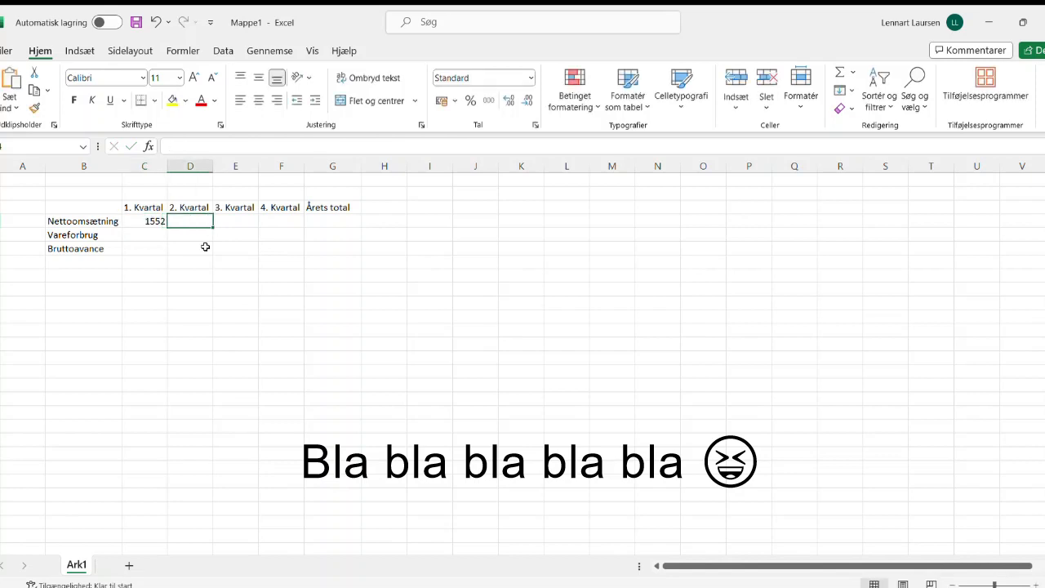
{"action": "type", "text": "1562"}
{"action": "key", "text": "Tab"}
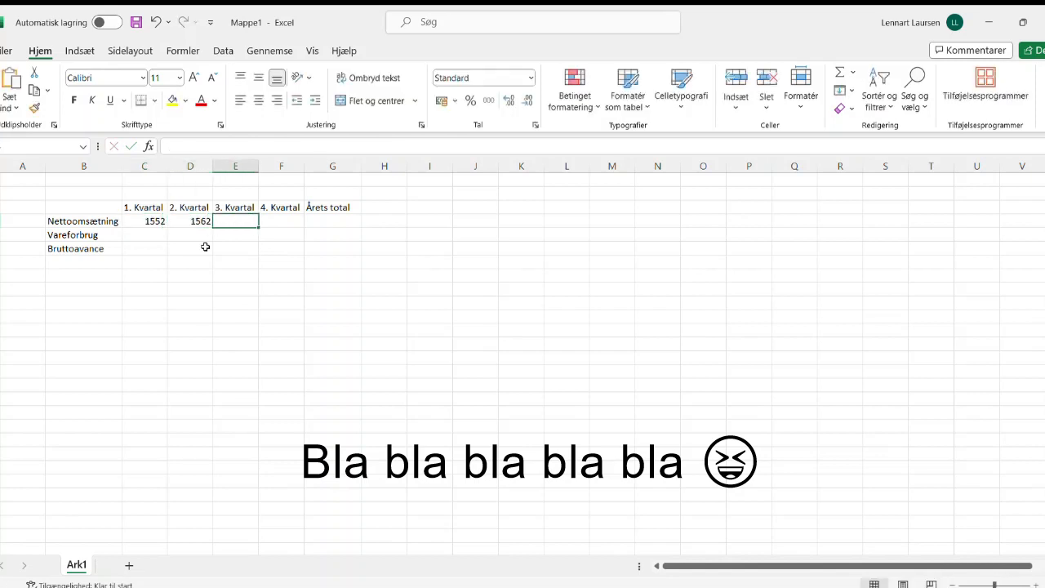
{"action": "type", "text": "26564"}
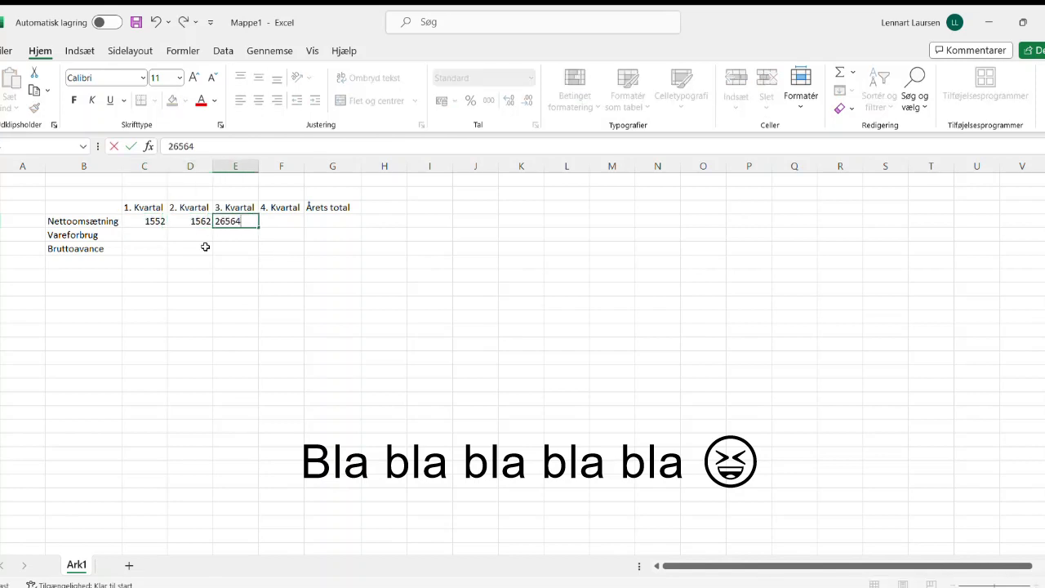
{"action": "key", "text": "BackSpace"}
{"action": "key", "text": "Tab"}
{"action": "type", "text": "4586"}
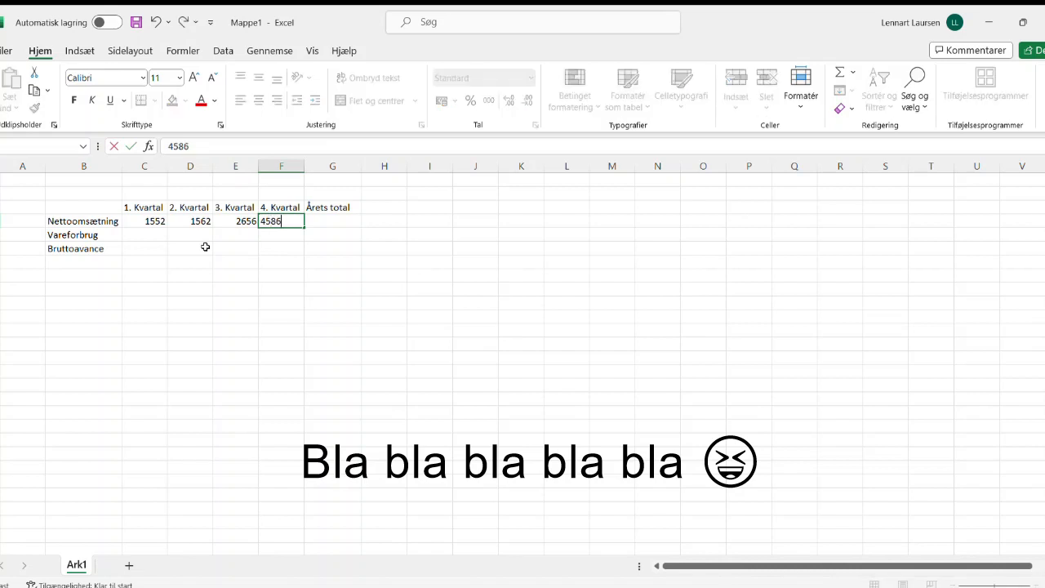
Step: Enter the Vareforbrug figures 25, 356, 325 and 142 for quarters 1 to 4
{"action": "left_click", "coordinate": [142, 234]}
{"action": "type", "text": "25"}
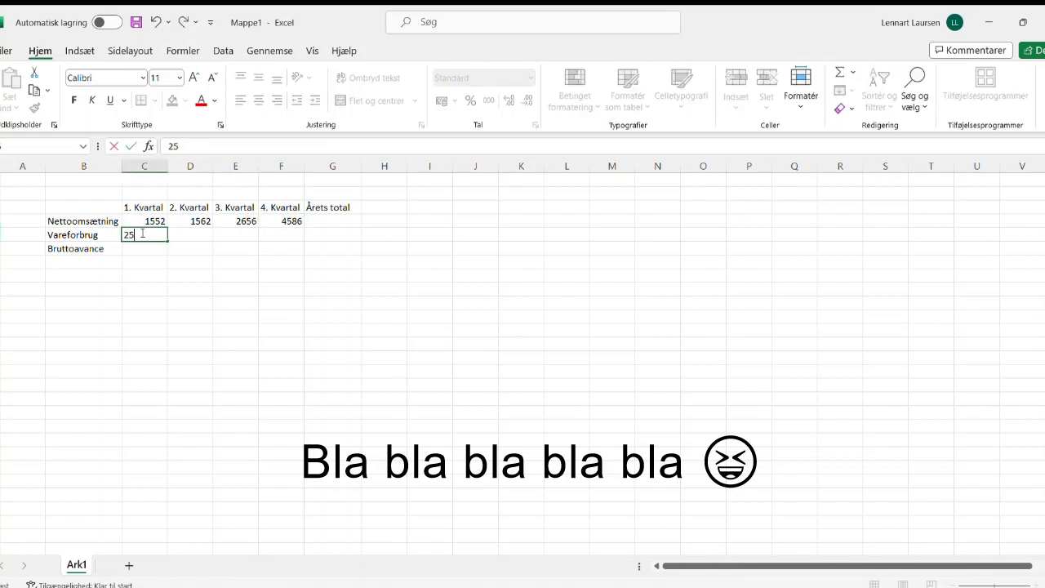
{"action": "key", "text": "Tab"}
{"action": "type", "text": "356"}
{"action": "key", "text": "Tab"}
{"action": "type", "text": "325"}
{"action": "key", "text": "Tab"}
{"action": "type", "text": "142"}
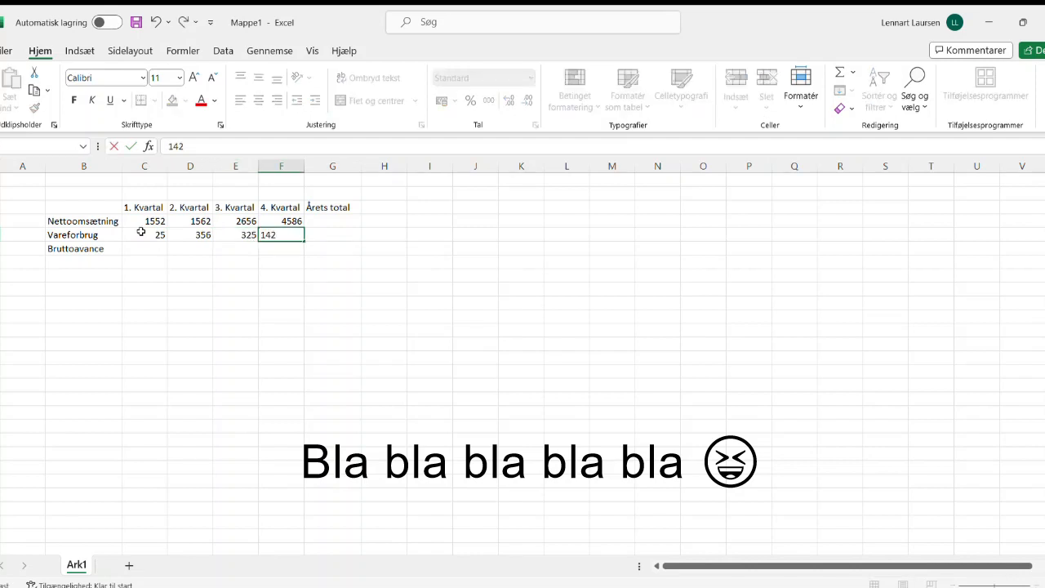
{"action": "key", "text": "Tab"}
Step: Total the four Nettoomsætning quarters with AutoSum in the Årets total column
{"action": "left_click", "coordinate": [334, 221]}
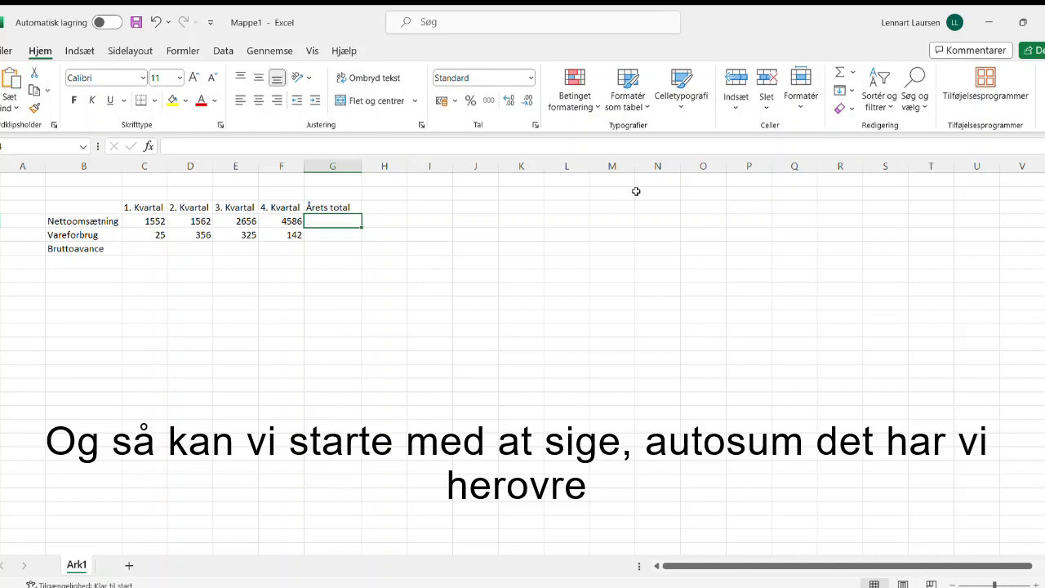
{"action": "left_click", "coordinate": [837, 73]}
{"action": "key", "text": "Return"}
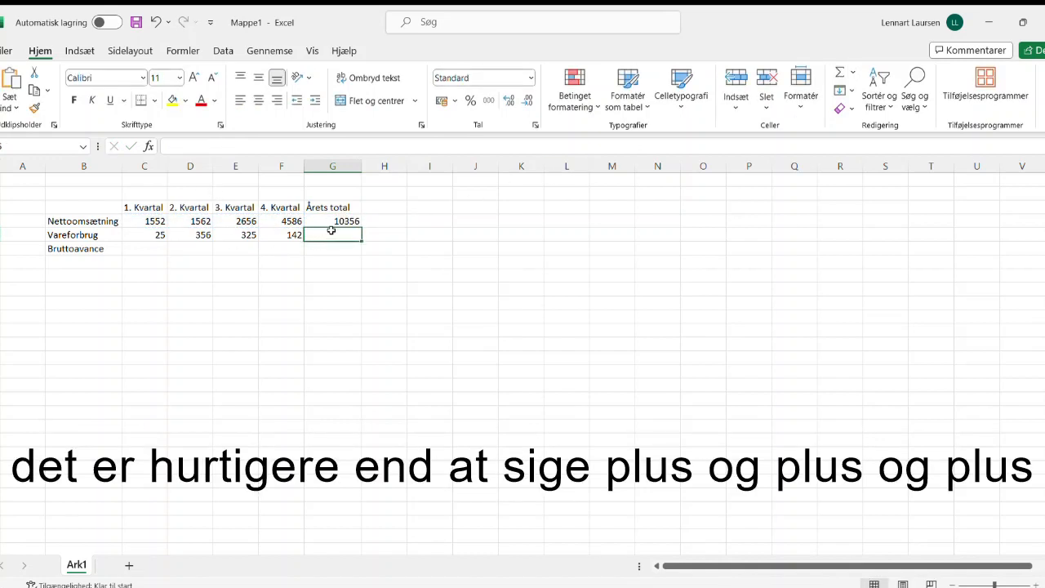
Step: Calculate the Vareforbrug year total in G5 by adding the cells one by one with =C5+D5+E5+F5
{"action": "type", "text": "="}
{"action": "left_click", "coordinate": [147, 236]}
{"action": "type", "text": "+"}
{"action": "left_click", "coordinate": [190, 235]}
{"action": "type", "text": "+"}
{"action": "left_click", "coordinate": [227, 235]}
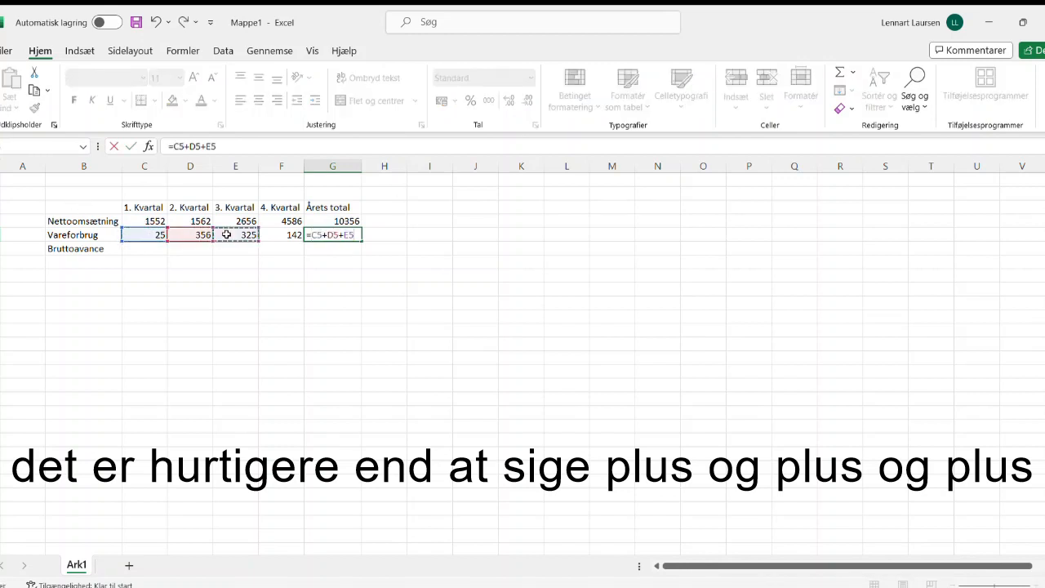
{"action": "type", "text": "+"}
{"action": "left_click", "coordinate": [279, 235]}
{"action": "key", "text": "Return"}
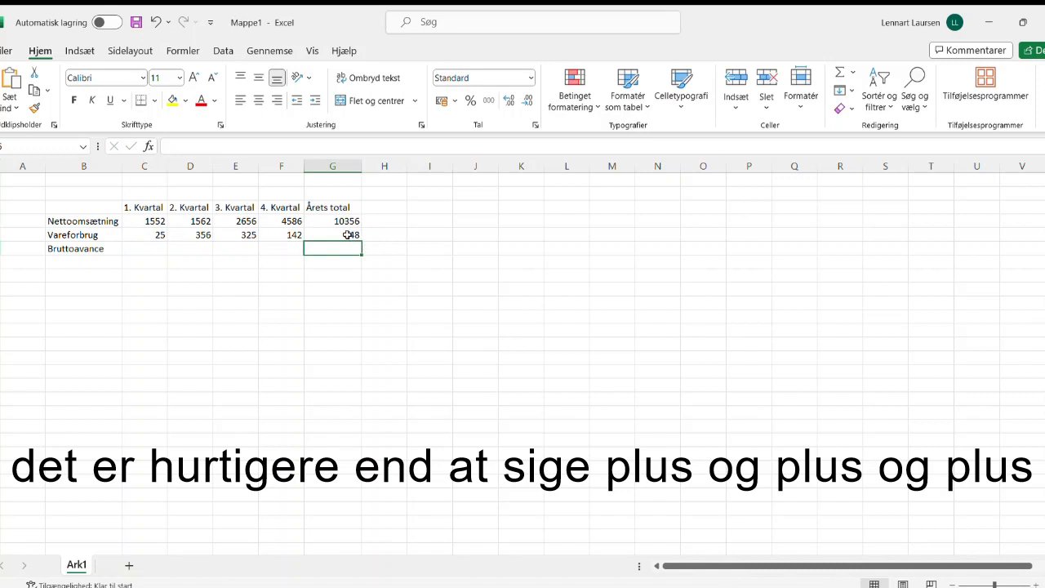
Step: Replace the Vareforbrug year total formula with an AutoSum of C5:F5
{"action": "left_click", "coordinate": [349, 235]}
{"action": "left_click", "coordinate": [839, 71]}
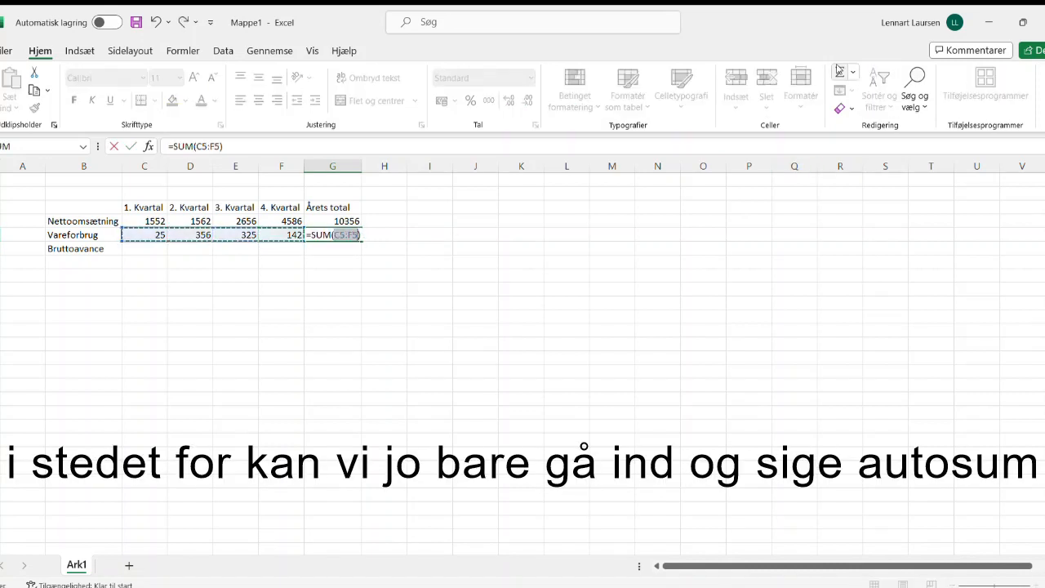
{"action": "key", "text": "Return"}
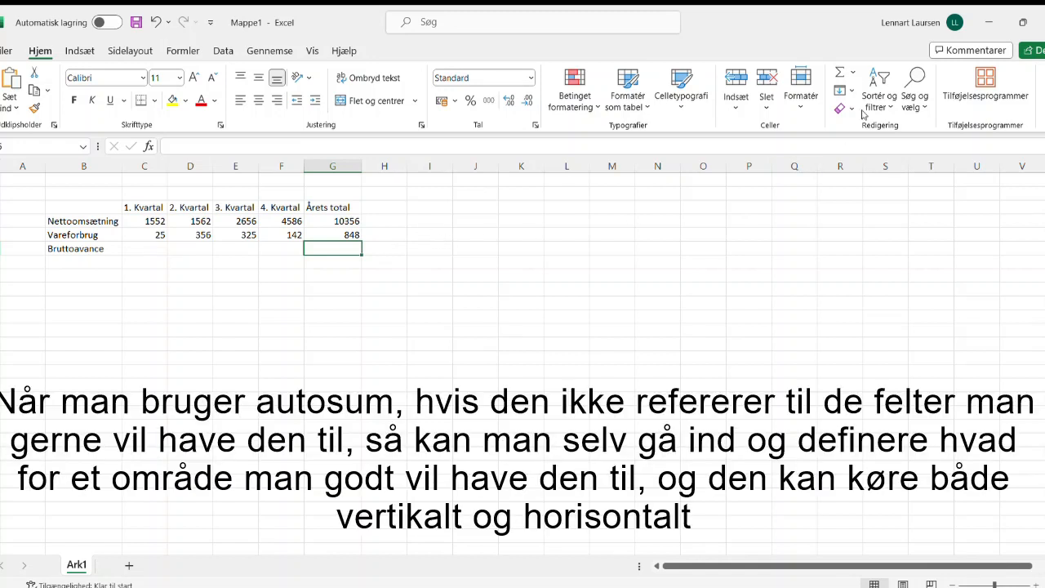
{"action": "left_click", "coordinate": [839, 71]}
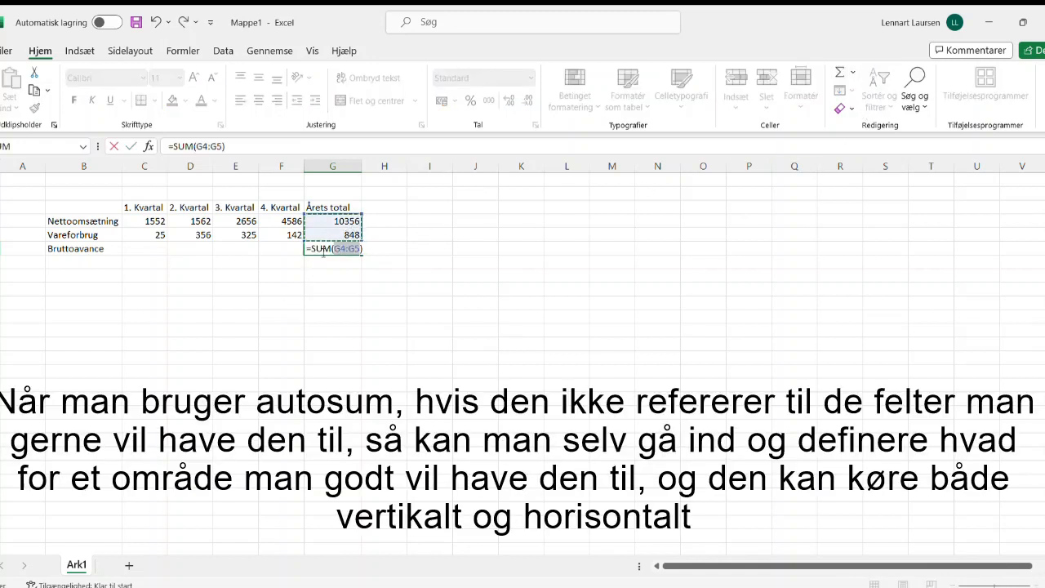
{"action": "left_click_drag", "start_coordinate": [155, 249], "coordinate": [287, 250]}
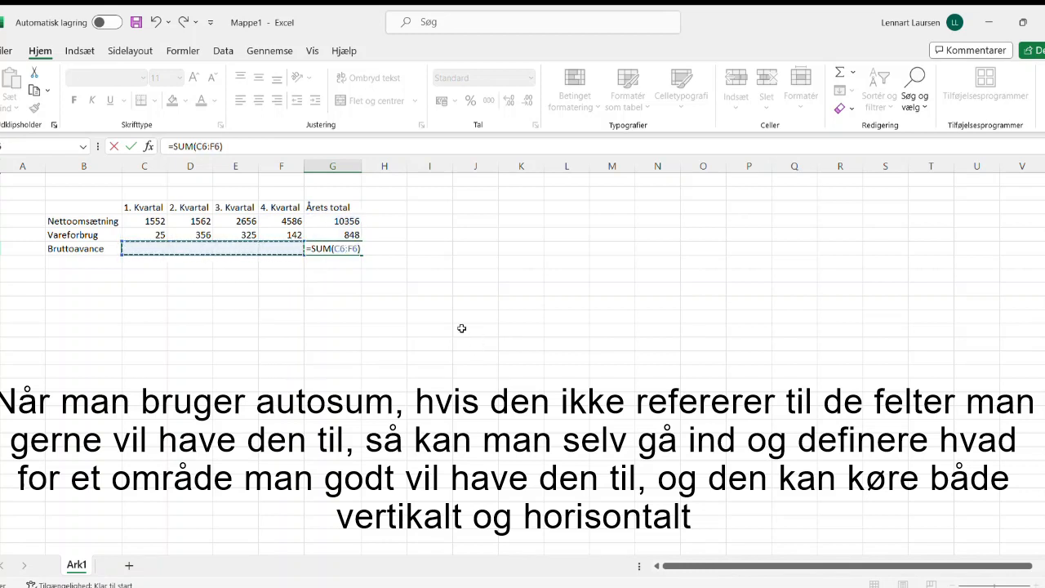
{"action": "key", "text": "Escape"}
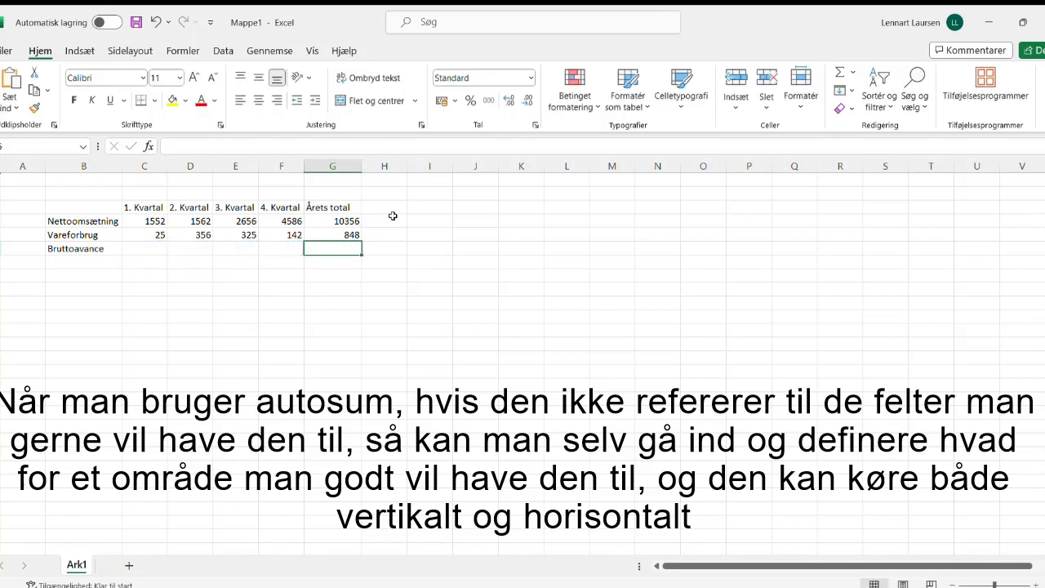
Step: Calculate Bruttoavance for the first quarter as =C4-C5 and fill the formula across to the fourth quarter
{"action": "left_click", "coordinate": [157, 249]}
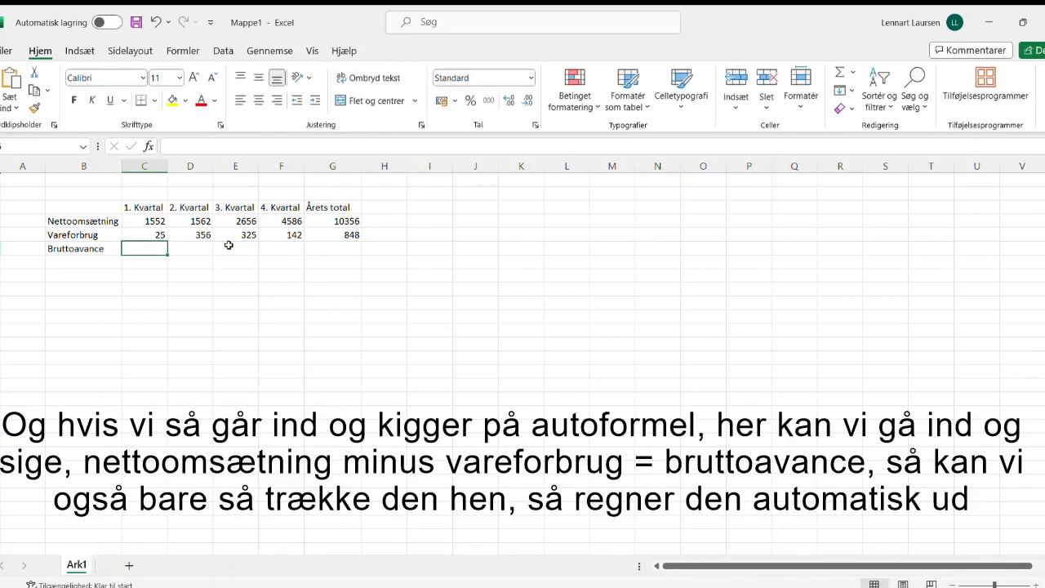
{"action": "type", "text": "="}
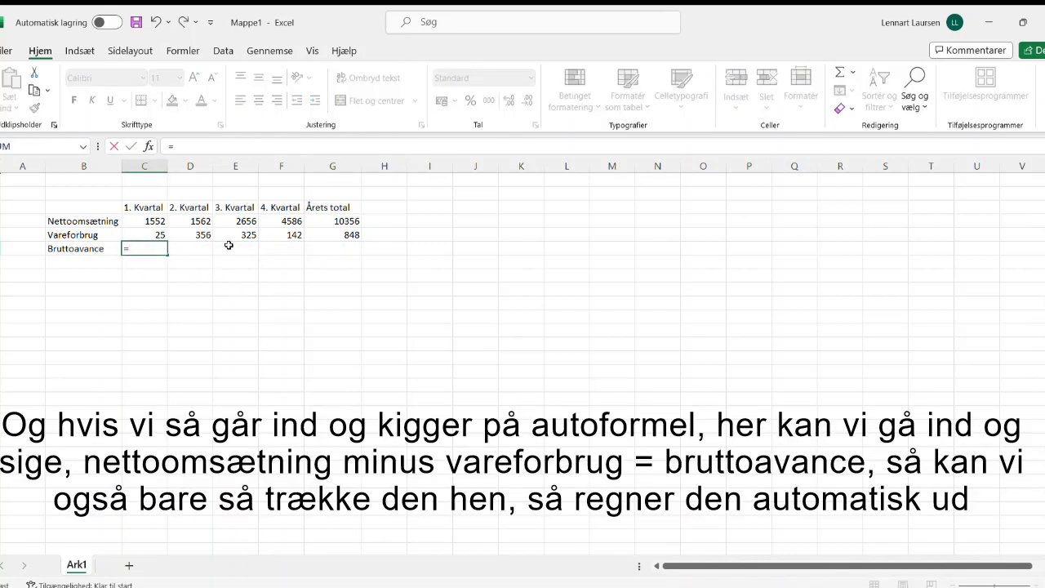
{"action": "left_click", "coordinate": [147, 219]}
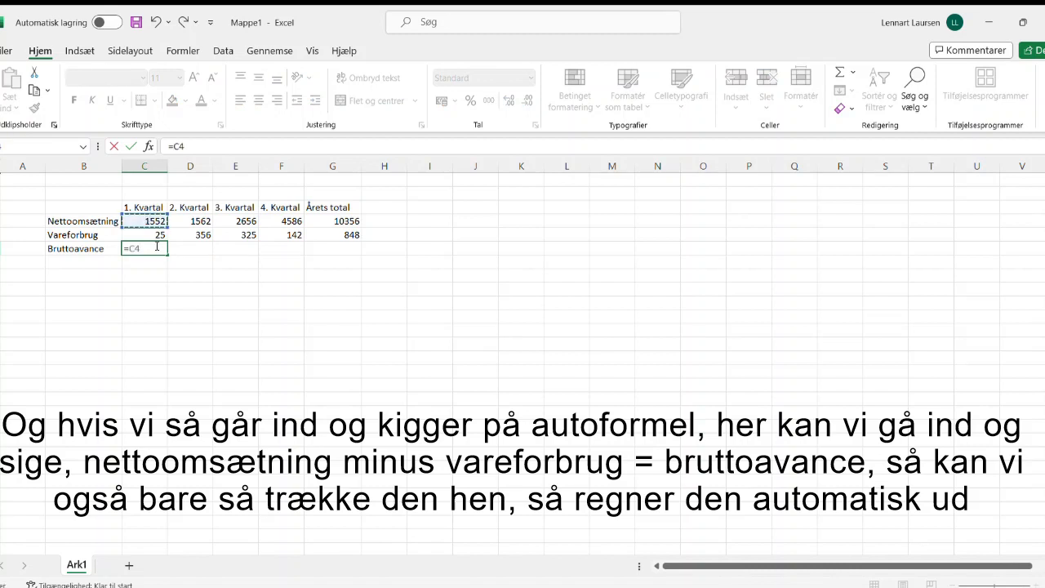
{"action": "type", "text": "-"}
{"action": "left_click", "coordinate": [153, 235]}
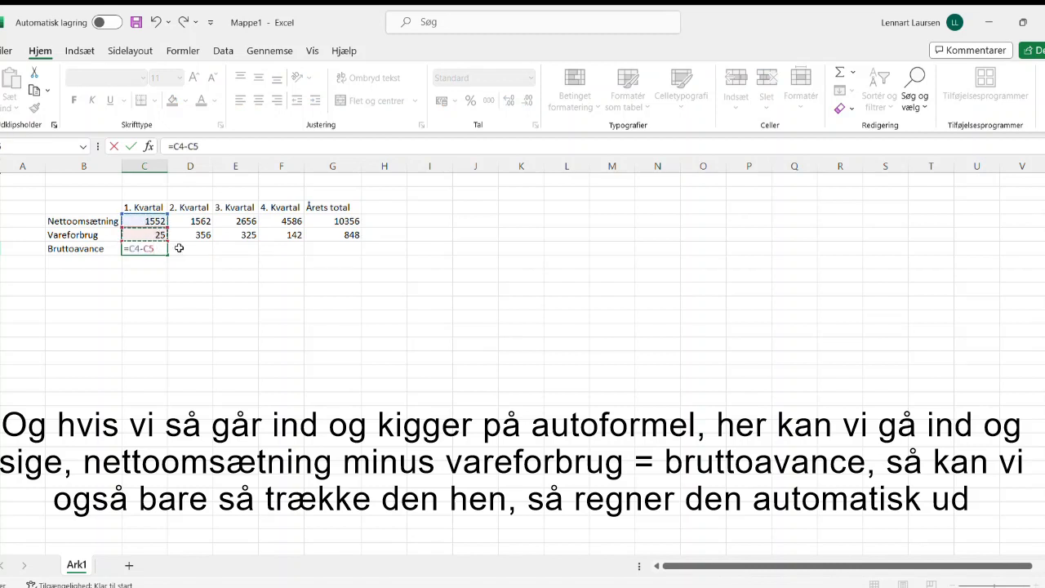
{"action": "key", "text": "Return"}
{"action": "left_click", "coordinate": [149, 246]}
{"action": "left_click_drag", "start_coordinate": [166, 255], "coordinate": [295, 259]}
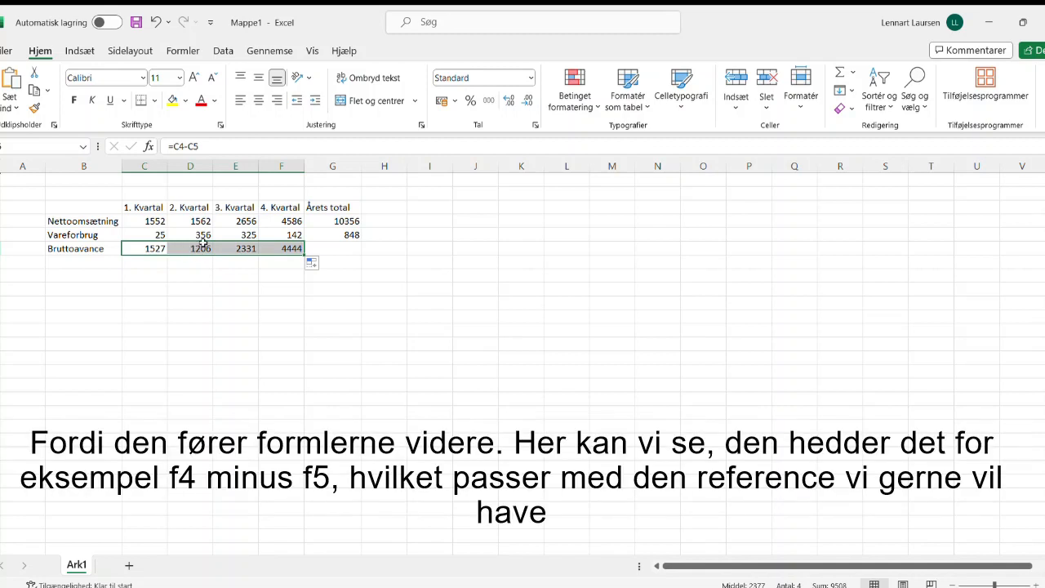
{"action": "left_click", "coordinate": [292, 249]}
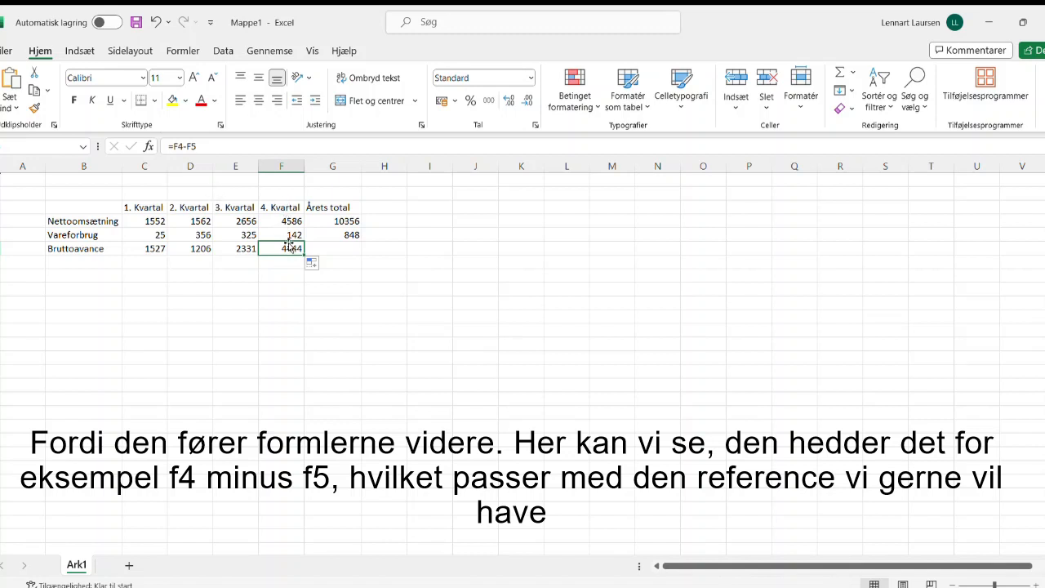
Step: Total Bruttoavance in the Årets total column with AutoSum, changing the summed range to C6:F6
{"action": "left_click", "coordinate": [338, 249]}
{"action": "left_click", "coordinate": [839, 71]}
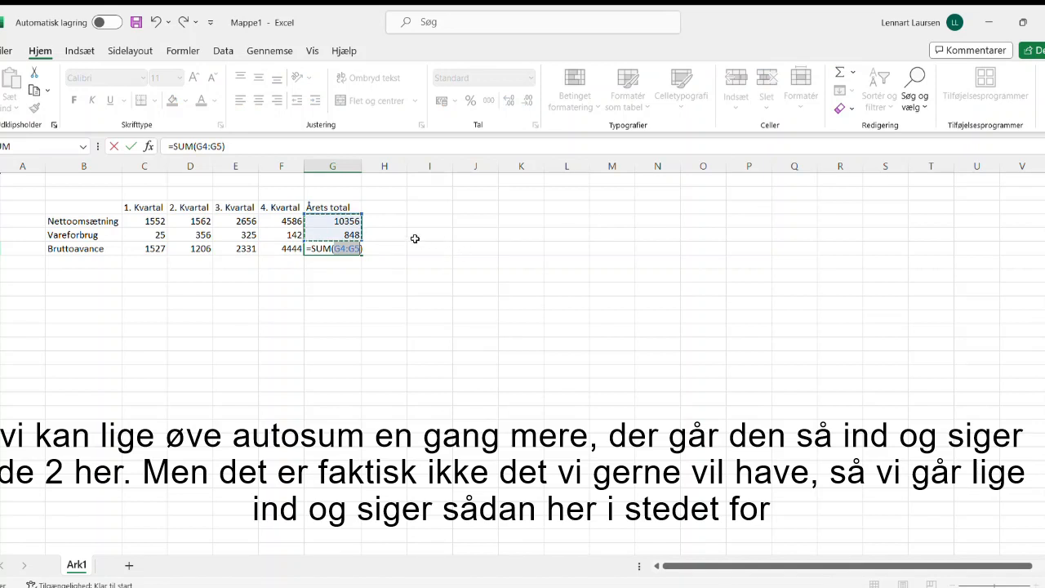
{"action": "left_click", "coordinate": [166, 246]}
{"action": "left_click_drag", "start_coordinate": [167, 247], "coordinate": [282, 249]}
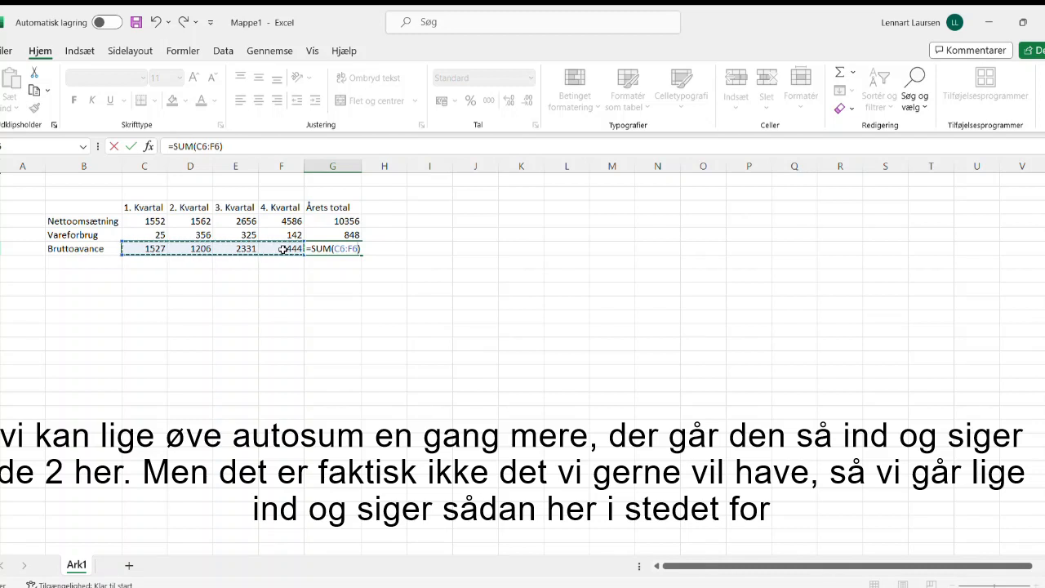
{"action": "key", "text": "Return"}
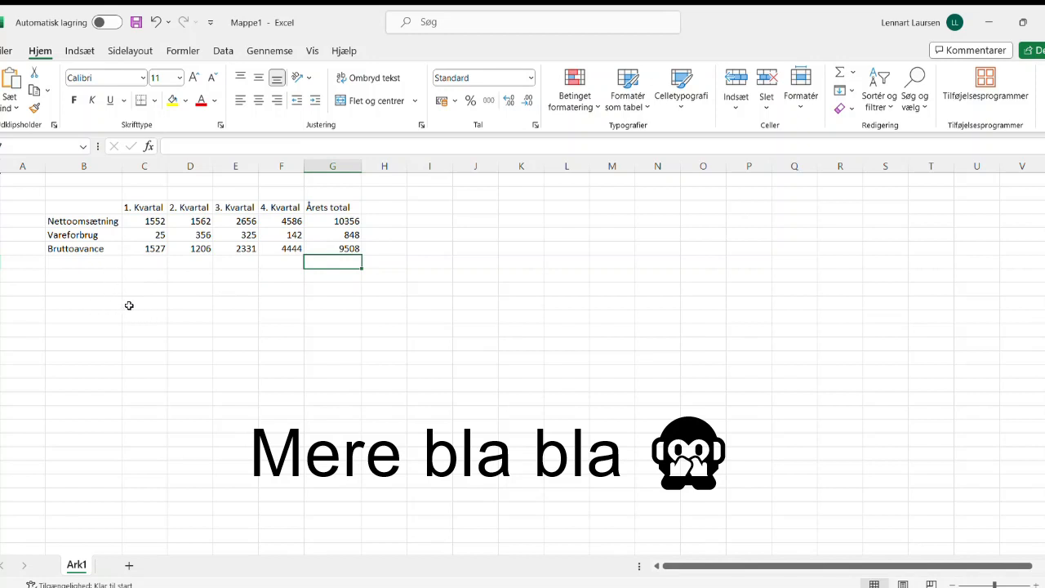
Step: Merge and center the cells C2:F2 above the four quarter headings and enter the title År 1
{"action": "left_click", "coordinate": [142, 289]}
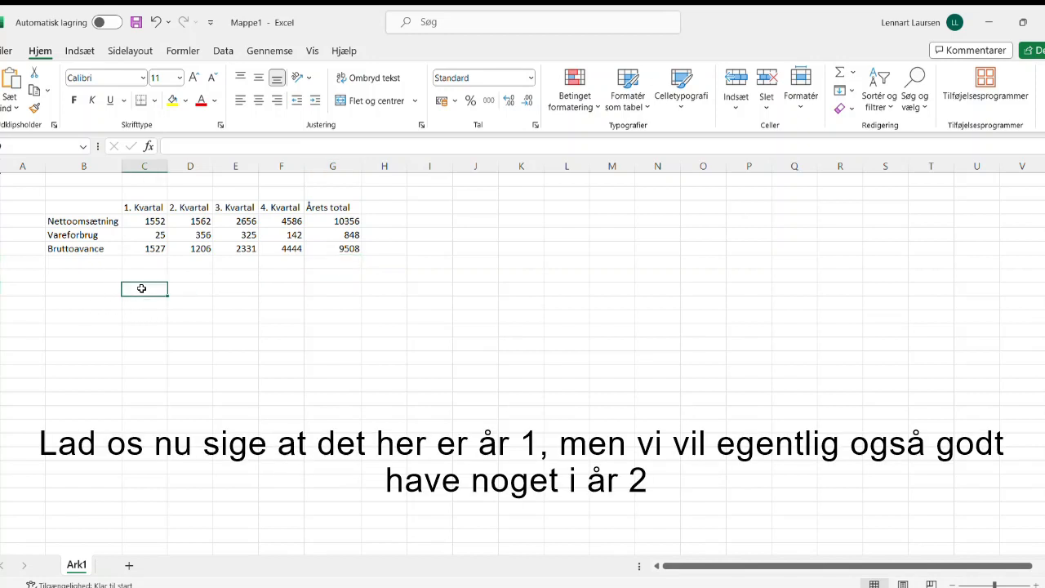
{"action": "left_click", "coordinate": [207, 193]}
{"action": "left_click_drag", "start_coordinate": [150, 193], "coordinate": [274, 192]}
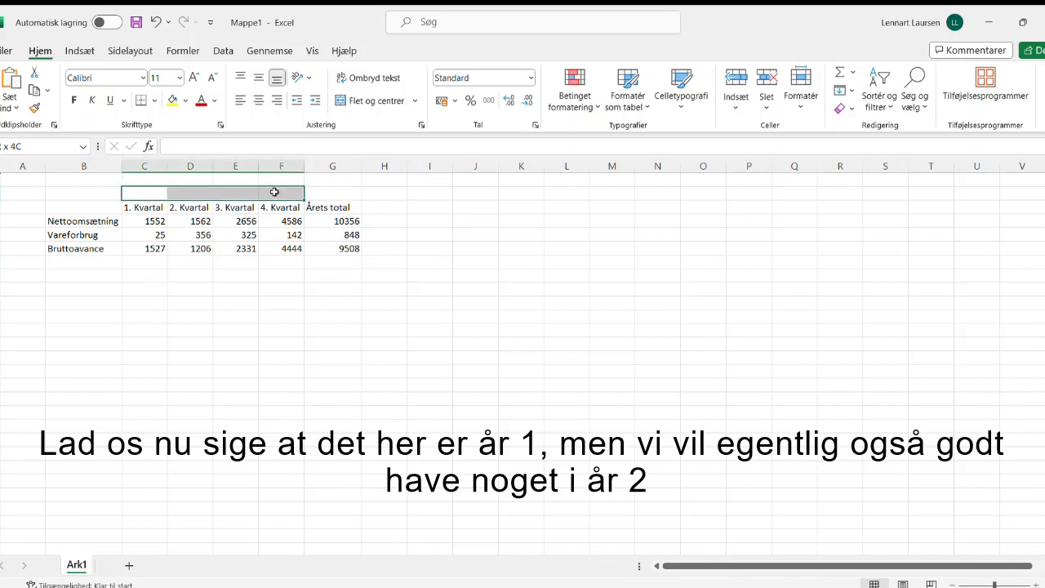
{"action": "left_click", "coordinate": [356, 97]}
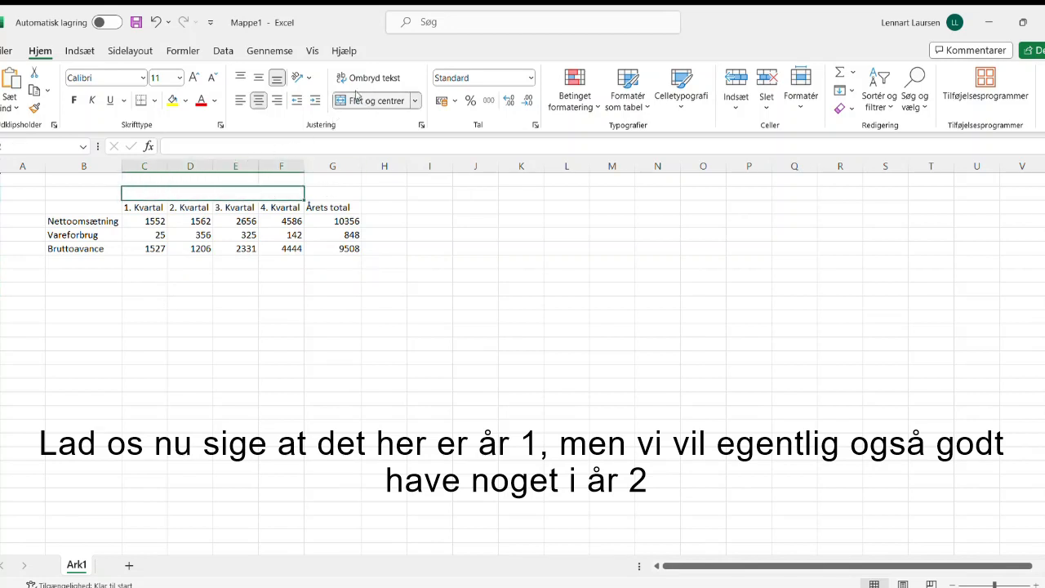
{"action": "type", "text": "År 1"}
{"action": "key", "text": "Return"}
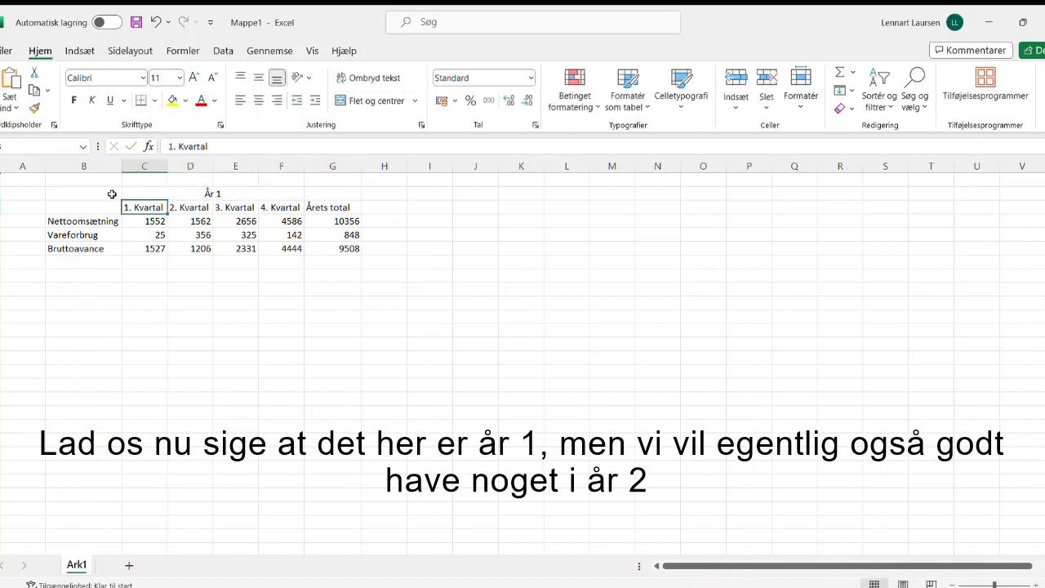
Step: Copy the whole År 1 table, B2:G6, and paste the copy starting at B11
{"action": "mouse_move", "coordinate": [93, 194]}
{"action": "left_mouse_down"}
{"action": "mouse_move", "coordinate": [357, 201]}
{"action": "mouse_move", "coordinate": [342, 238]}
{"action": "left_mouse_up"}
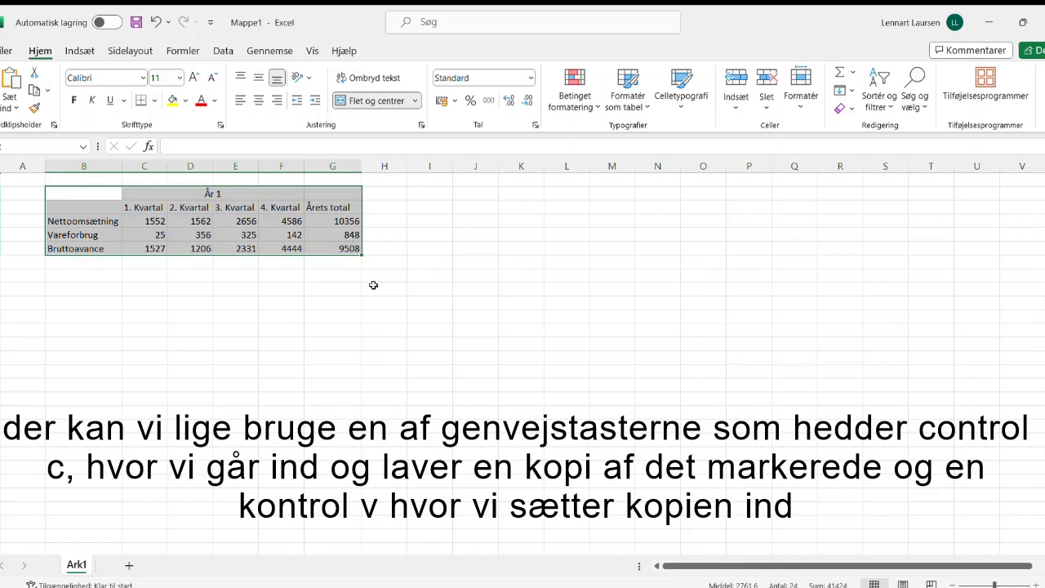
{"action": "key", "text": "ctrl+c"}
{"action": "left_click", "coordinate": [85, 314]}
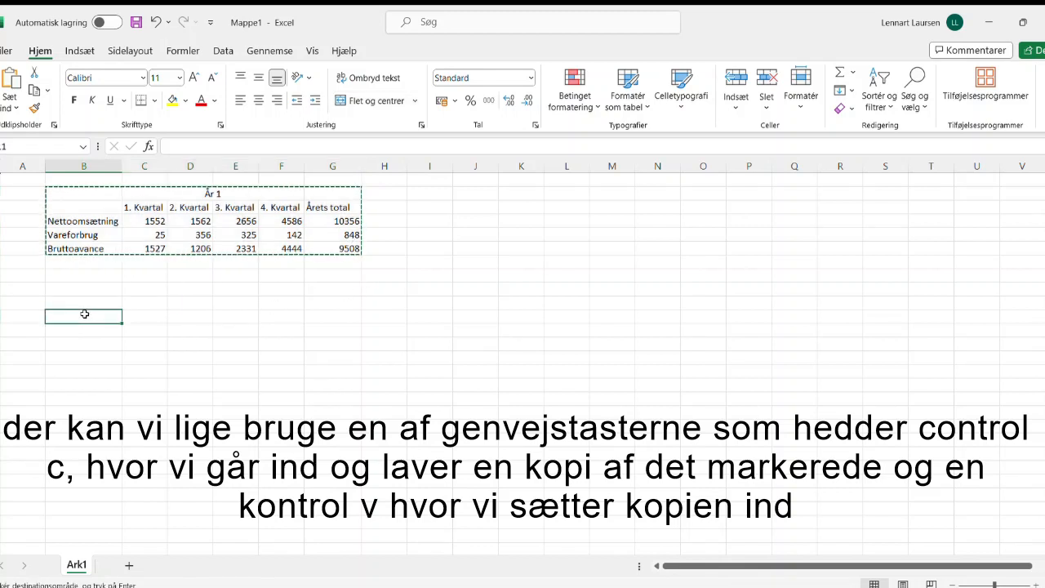
{"action": "key", "text": "ctrl+v"}
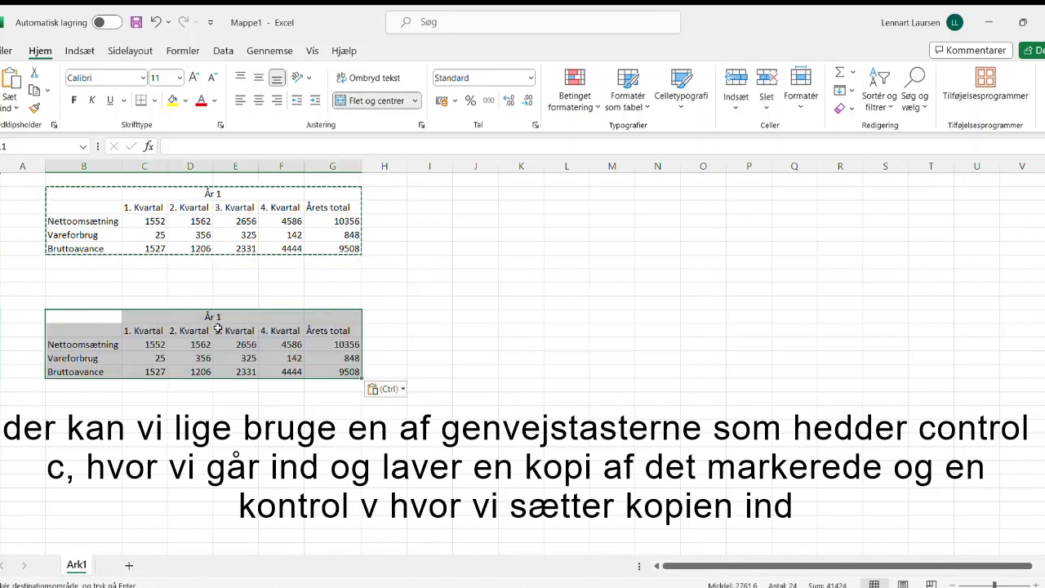
Step: Change the title of the copied table to År 2
{"action": "left_click", "coordinate": [236, 289]}
{"action": "double_click", "coordinate": [239, 316]}
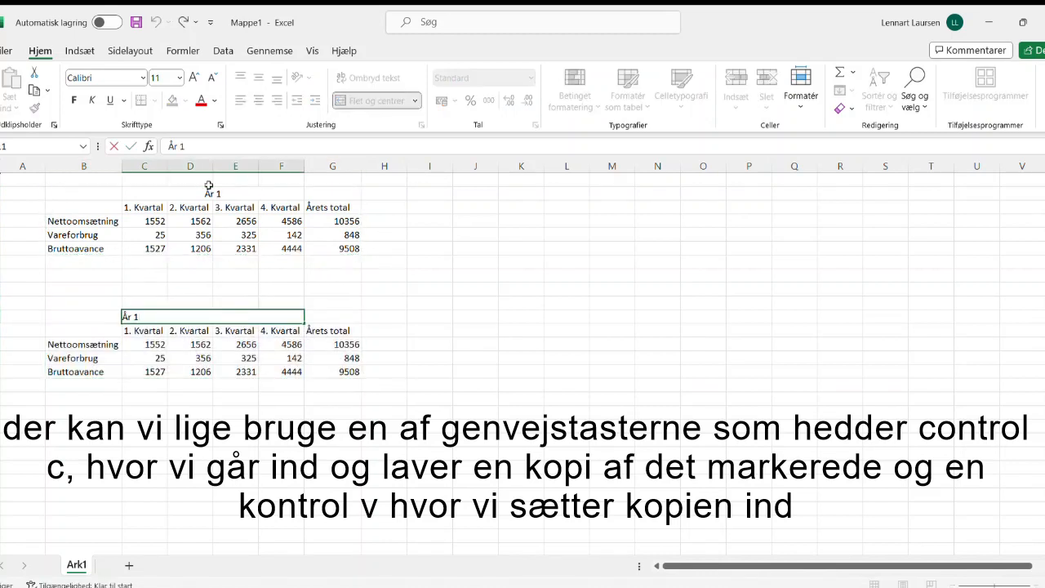
{"action": "key", "text": "BackSpace"}
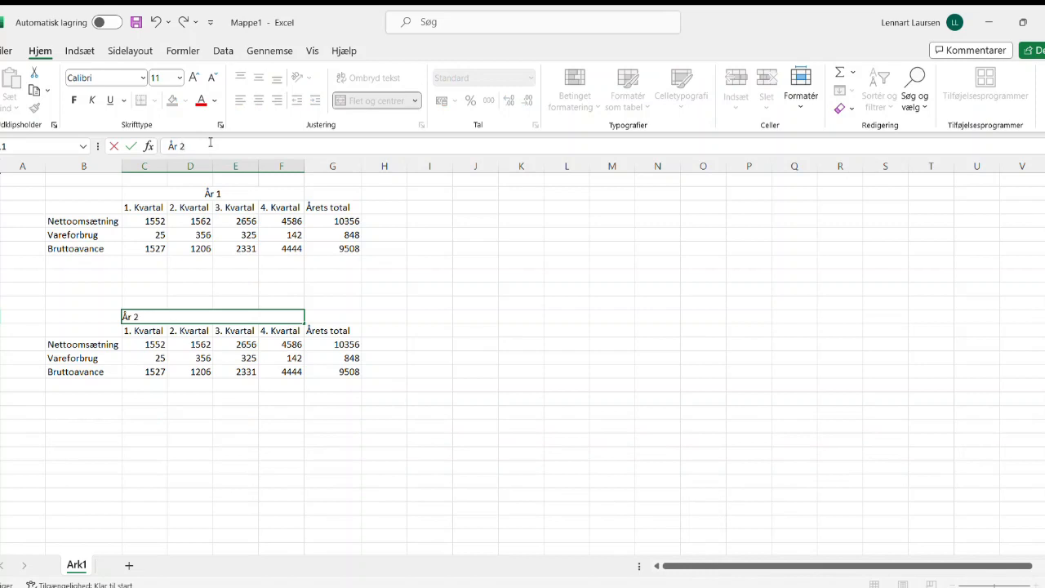
{"action": "type", "text": "2"}
{"action": "key", "text": "Return"}
{"action": "left_click", "coordinate": [158, 287]}
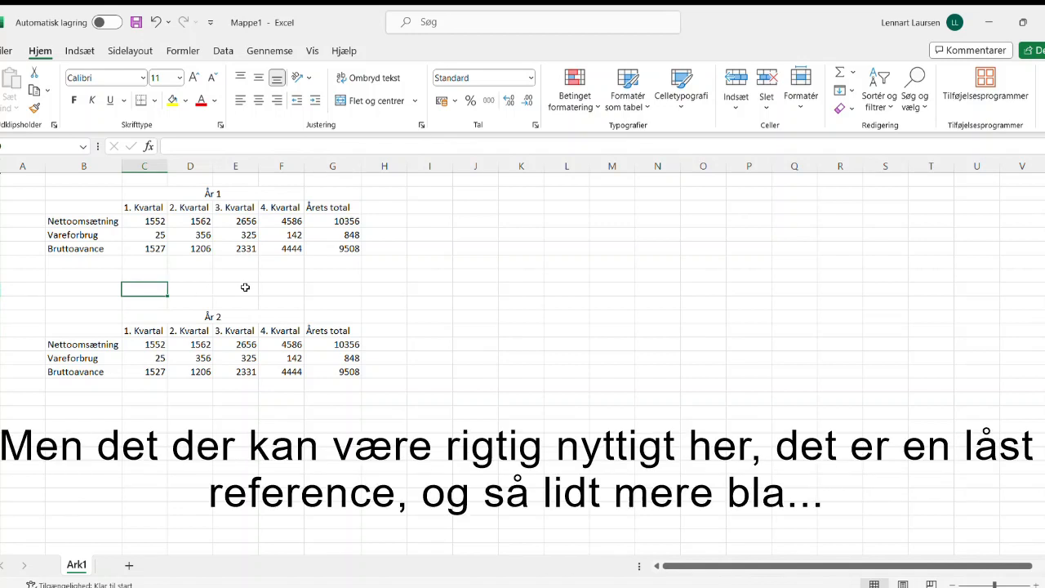
Step: Enter 250 in cell C9, between the År 1 and År 2 tables
{"action": "type", "text": "aftale"}
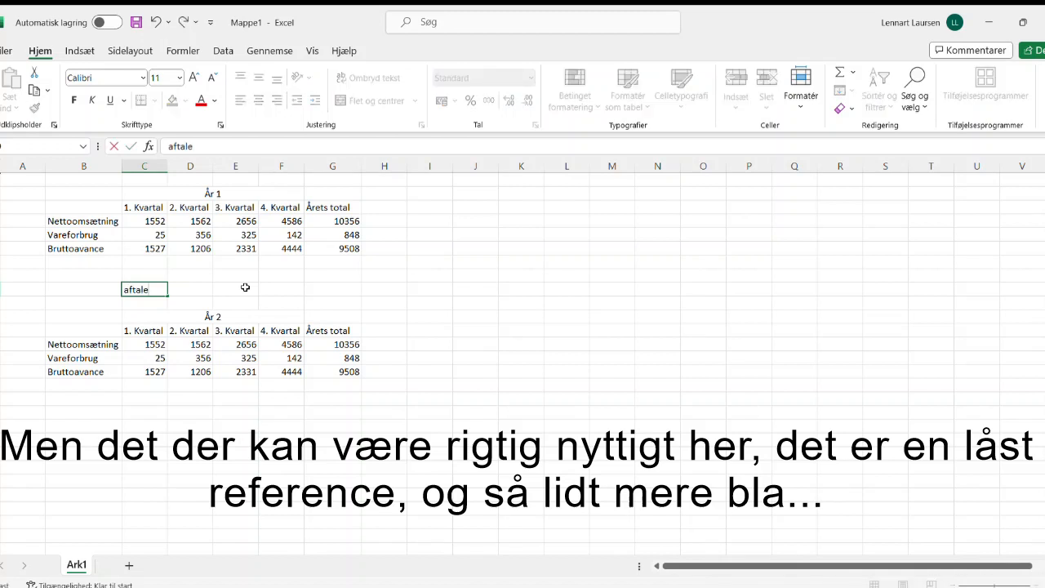
{"action": "key", "text": "BackSpace"}
{"action": "key", "text": "BackSpace"}
{"action": "key", "text": "BackSpace"}
{"action": "key", "text": "BackSpace"}
{"action": "type", "text": "250"}
{"action": "key", "text": "Return"}
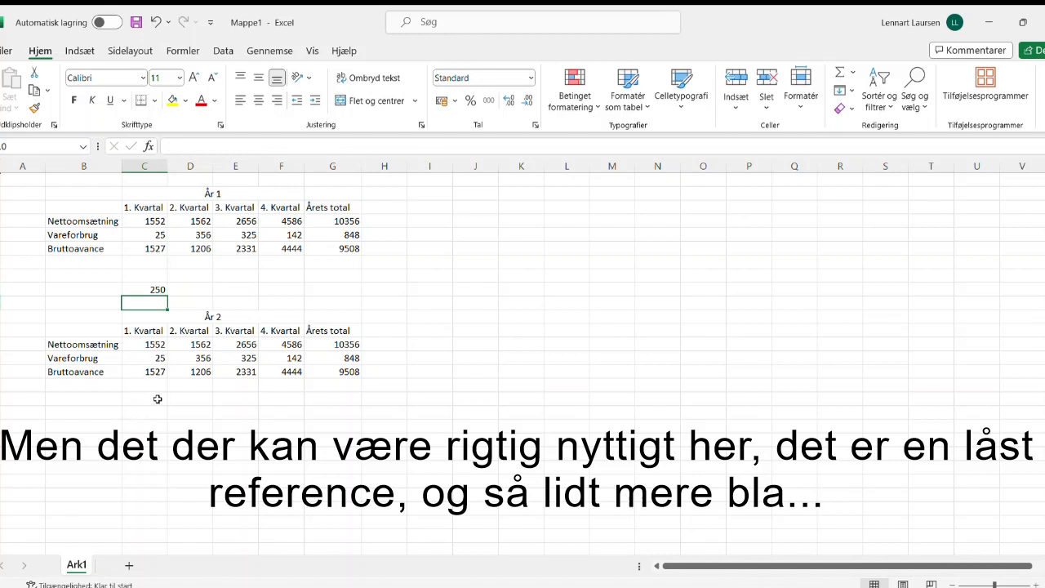
Step: Replace the År 2 Nettoomsætning for 1. Kvartal with the formula =C4+C9
{"action": "left_click", "coordinate": [147, 344]}
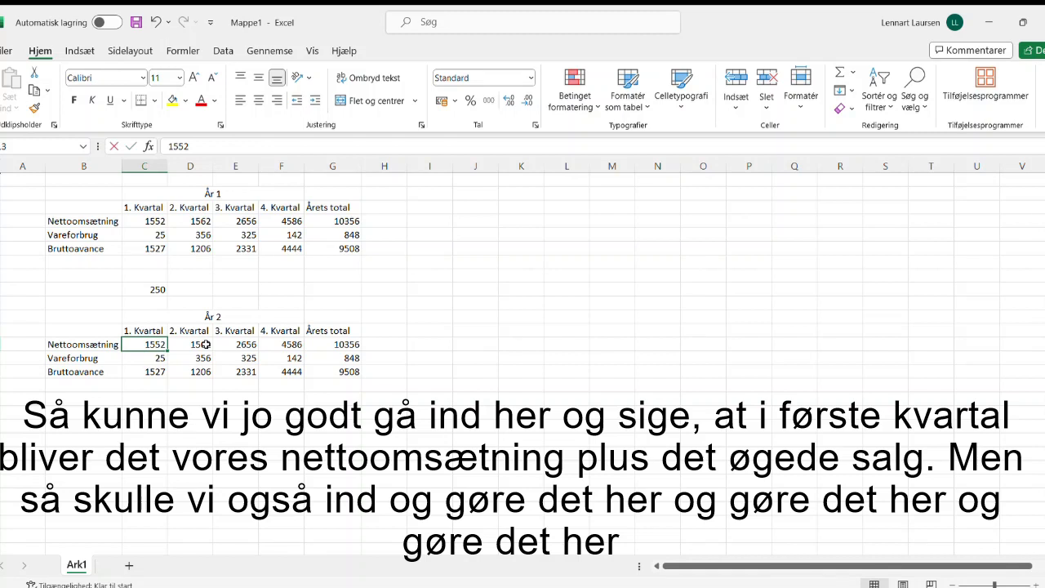
{"action": "type", "text": "="}
{"action": "left_click", "coordinate": [149, 221]}
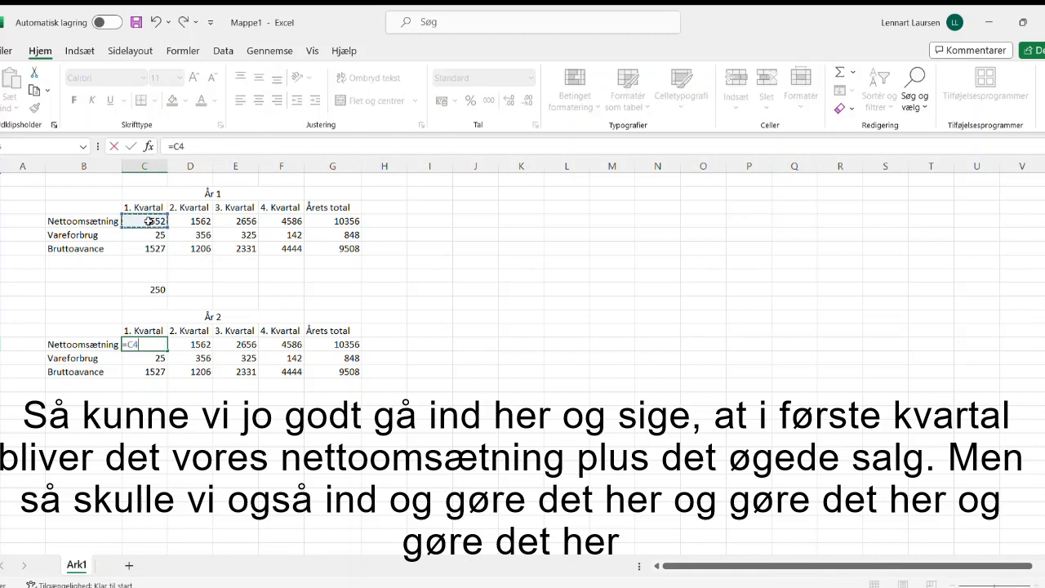
{"action": "type", "text": "+"}
{"action": "left_click", "coordinate": [154, 288]}
{"action": "key", "text": "Return"}
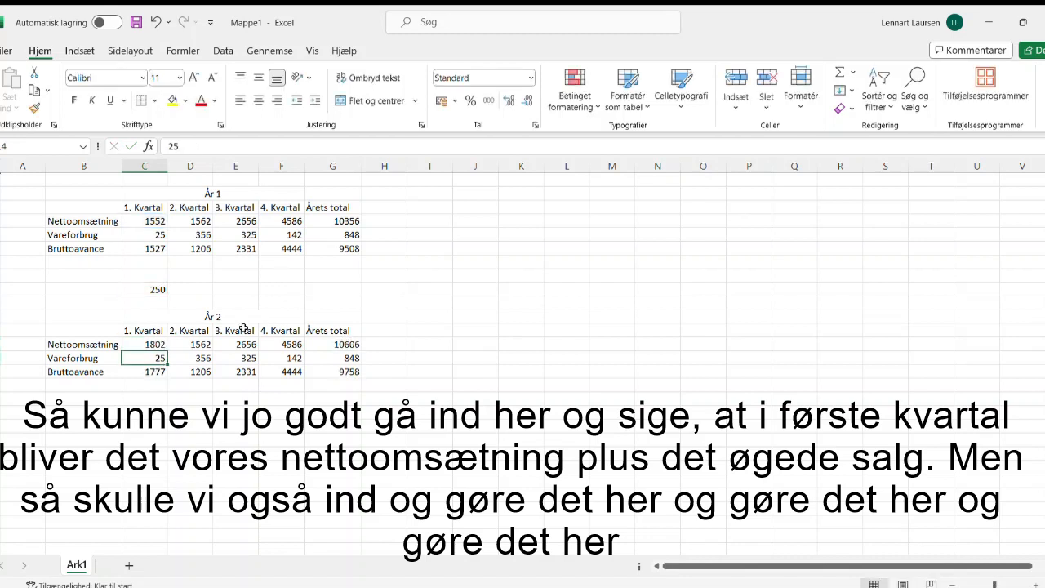
{"action": "left_click", "coordinate": [194, 343]}
{"action": "left_click", "coordinate": [249, 341]}
{"action": "left_click", "coordinate": [281, 344]}
Step: Lock the C9 reference as $C$9 in the År 2 1. Kvartal Nettoomsætning formula and fill it across to 4. Kvartal
{"action": "left_click", "coordinate": [150, 344]}
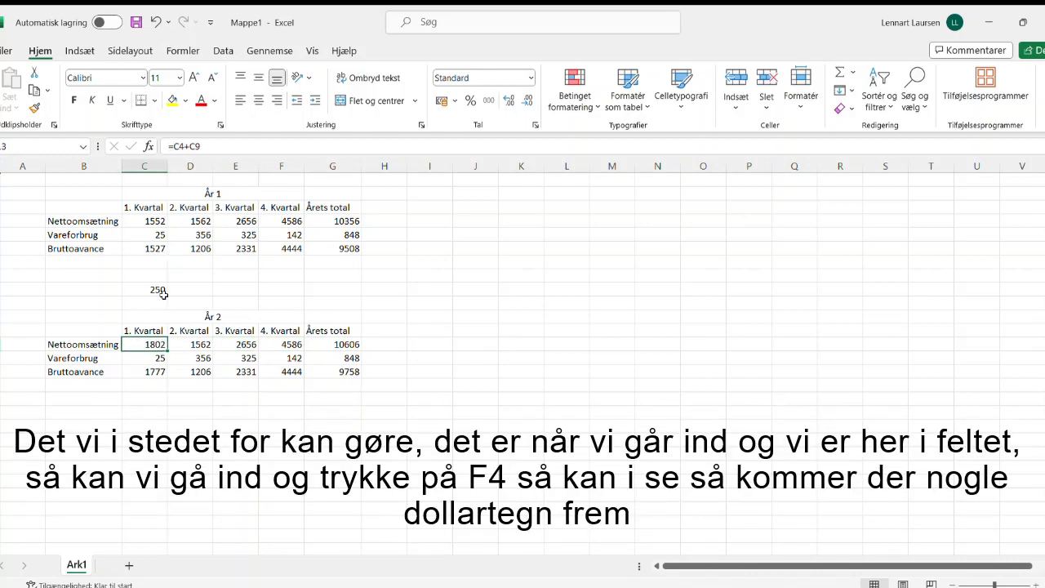
{"action": "left_click", "coordinate": [203, 145]}
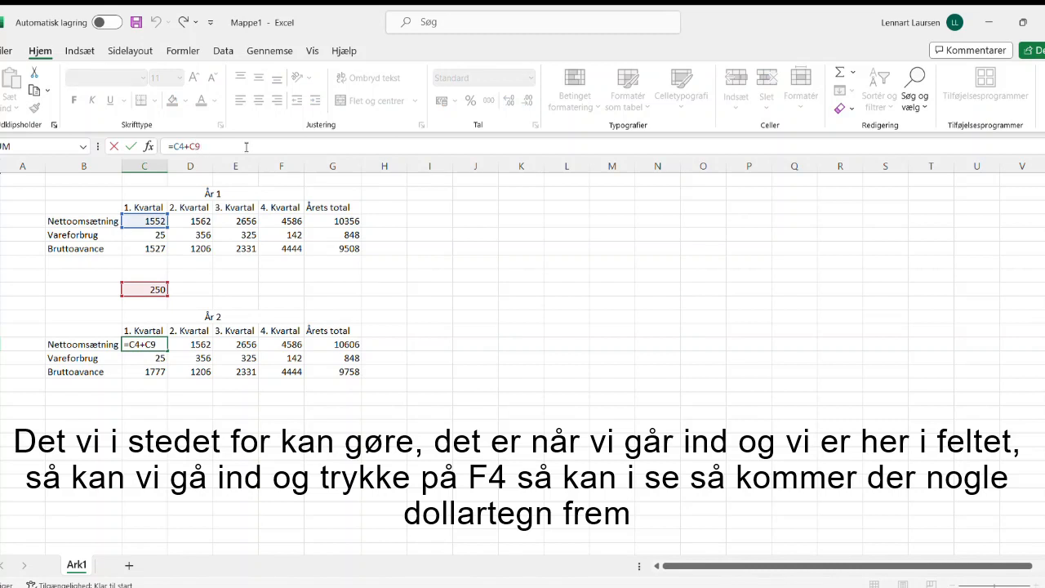
{"action": "key", "text": "F4"}
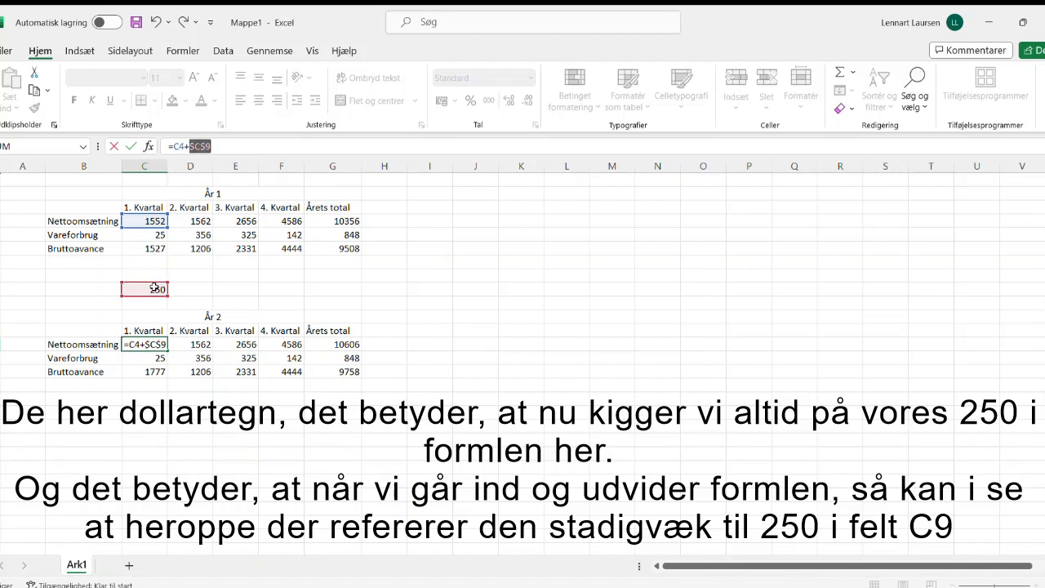
{"action": "key", "text": "Return"}
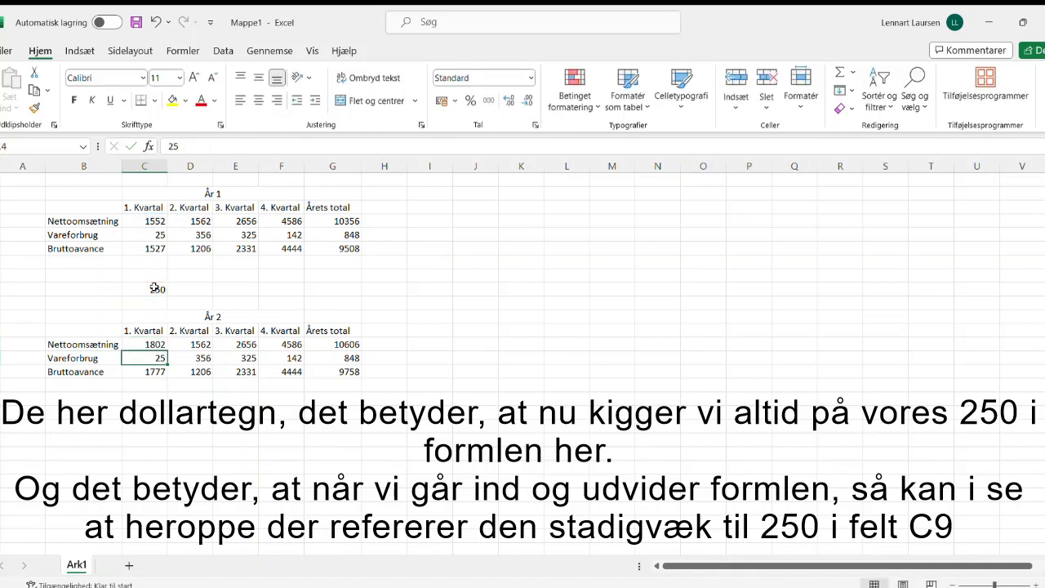
{"action": "left_click", "coordinate": [151, 344]}
{"action": "left_click_drag", "start_coordinate": [168, 346], "coordinate": [298, 350]}
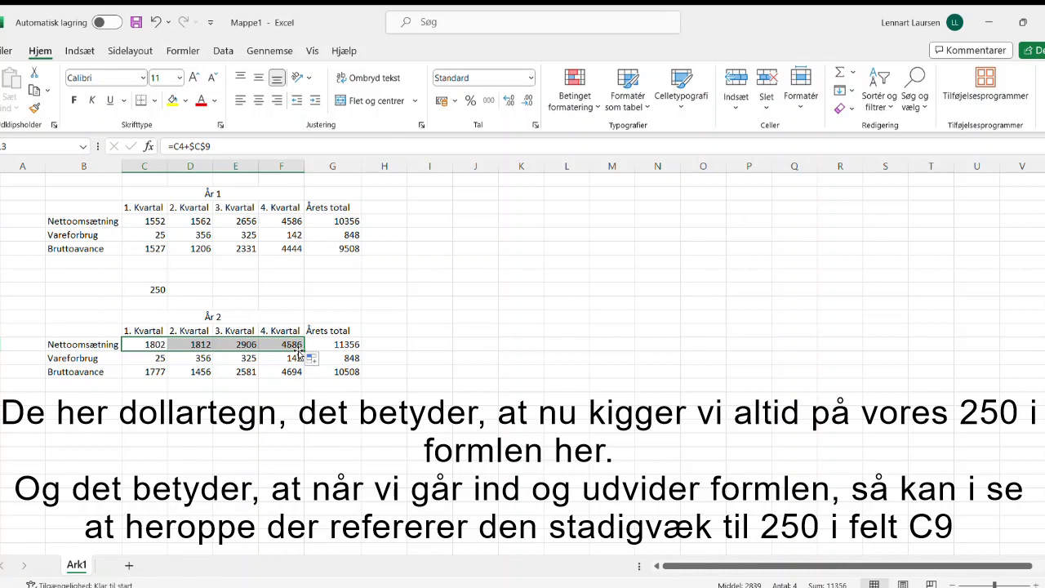
Step: Inspect which cells the År 2 Nettoomsætning formula for 2. Kvartal refers to, without changing it
{"action": "left_click", "coordinate": [196, 344]}
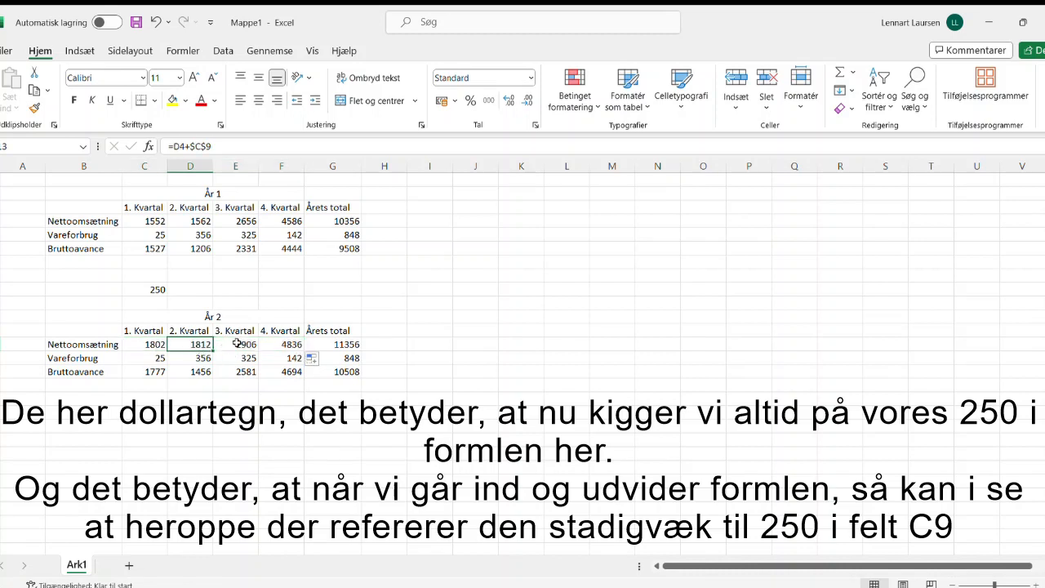
{"action": "left_click", "coordinate": [191, 146]}
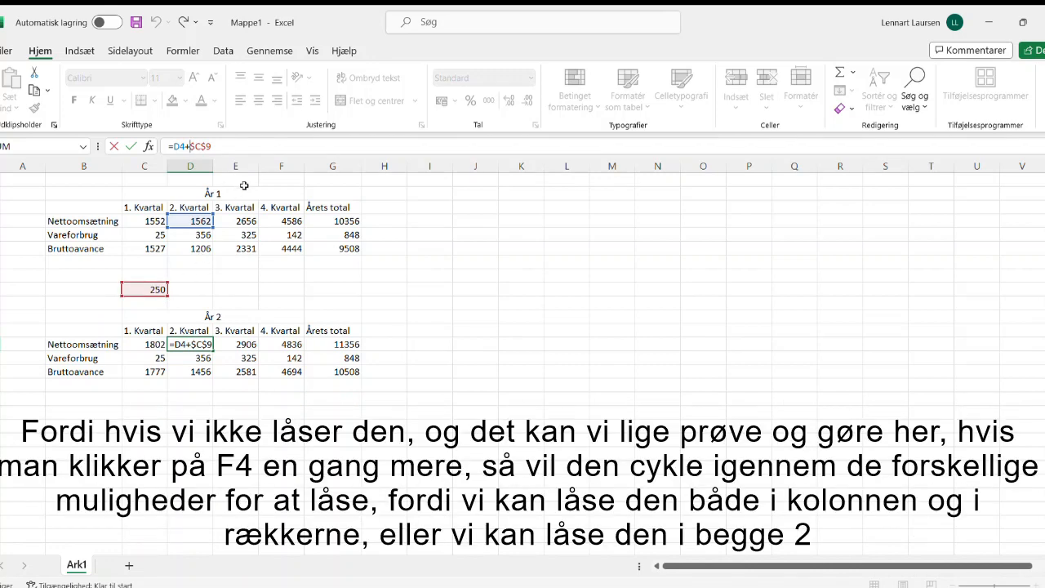
{"action": "left_click", "coordinate": [192, 342]}
{"action": "left_click", "coordinate": [159, 345]}
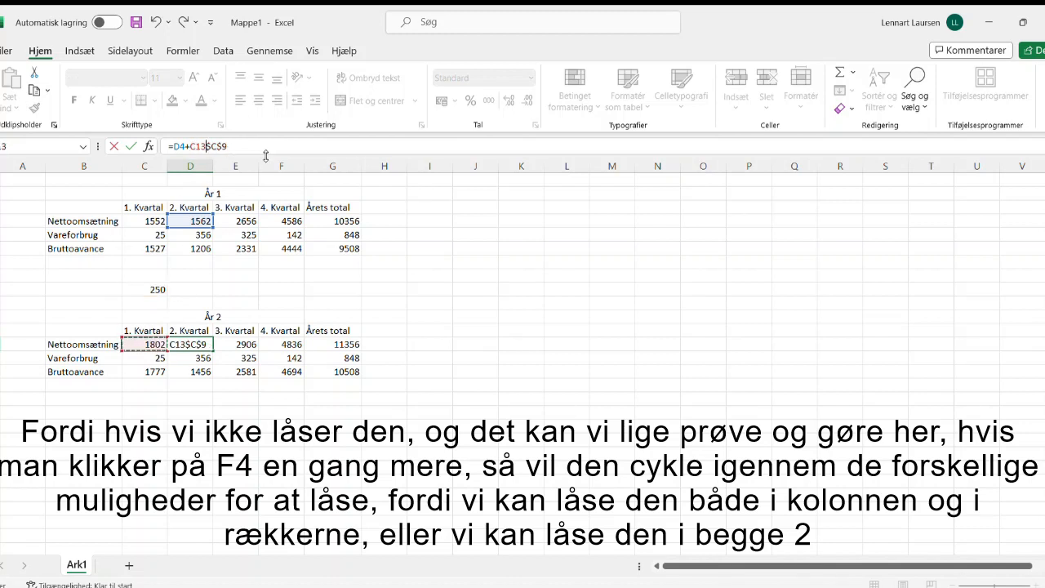
{"action": "key", "text": "Escape"}
Step: Remove the lock from the C9 reference in cell C13, making the formula =C4+C9
{"action": "left_click", "coordinate": [149, 343]}
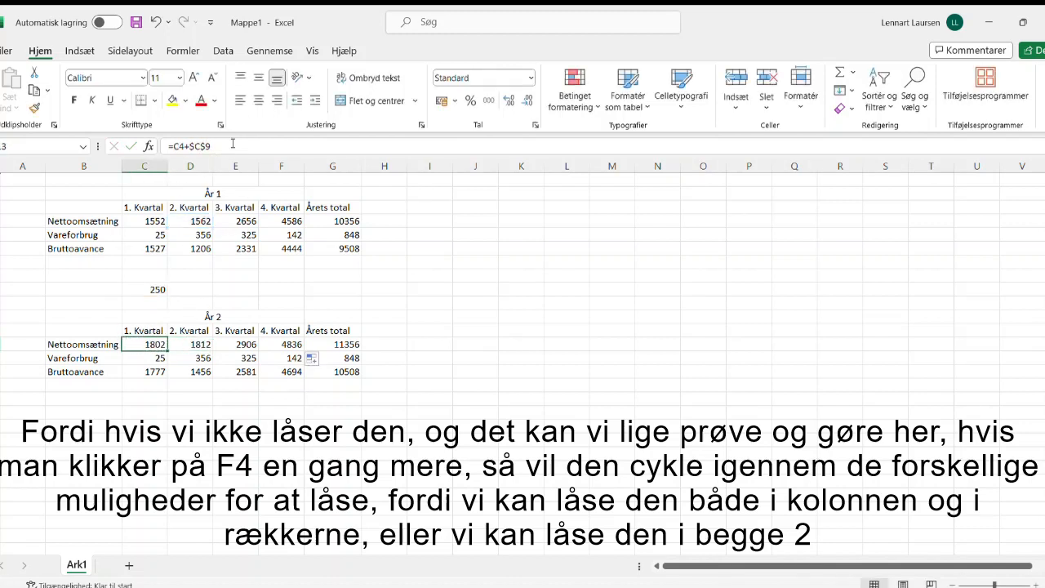
{"action": "left_click", "coordinate": [205, 145]}
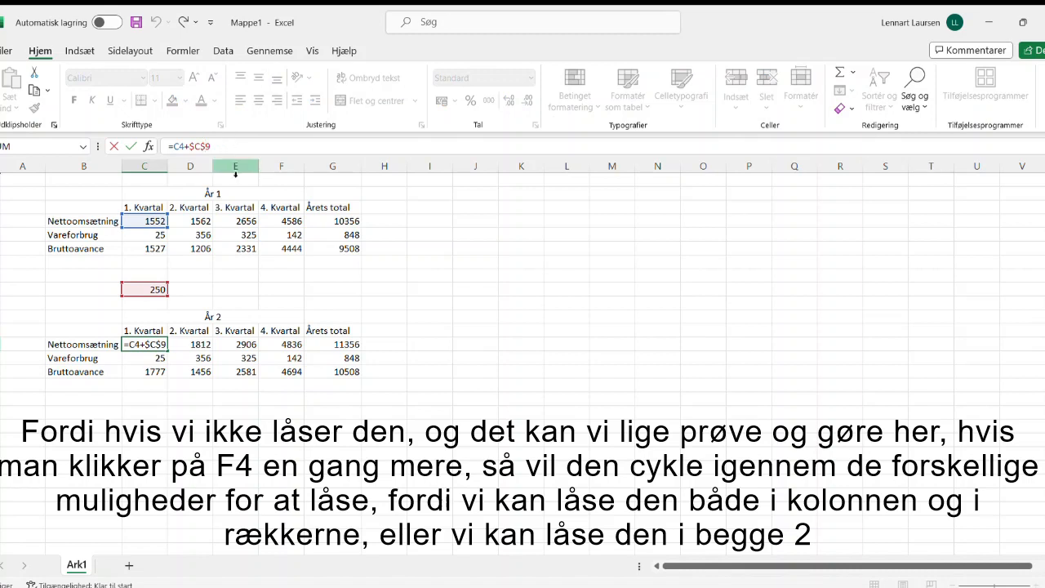
{"action": "key", "text": "F4"}
{"action": "key", "text": "F4"}
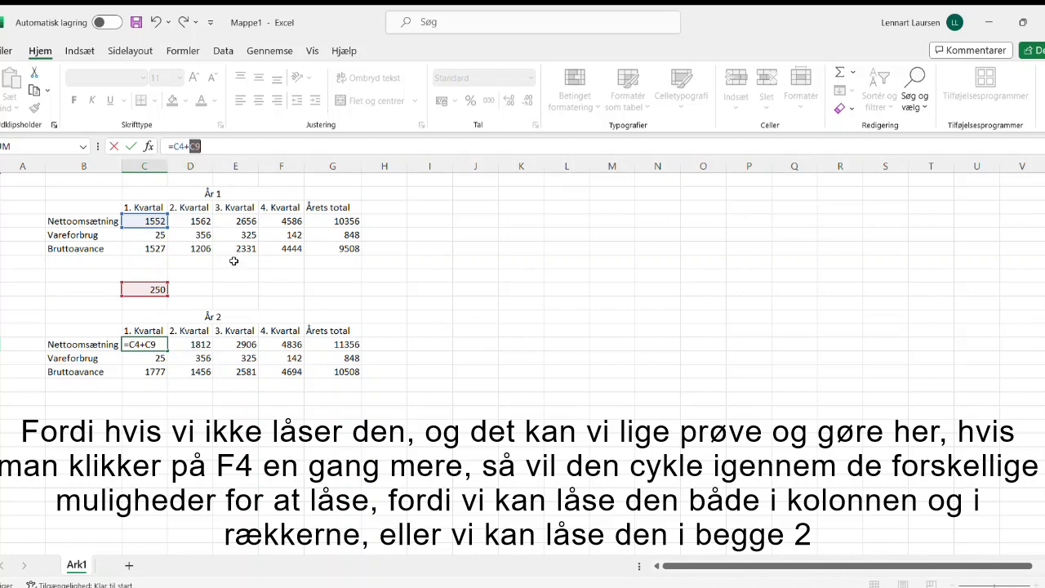
{"action": "left_click", "coordinate": [183, 304]}
{"action": "left_click_drag", "start_coordinate": [175, 311], "coordinate": [172, 285]}
{"action": "key", "text": "Return"}
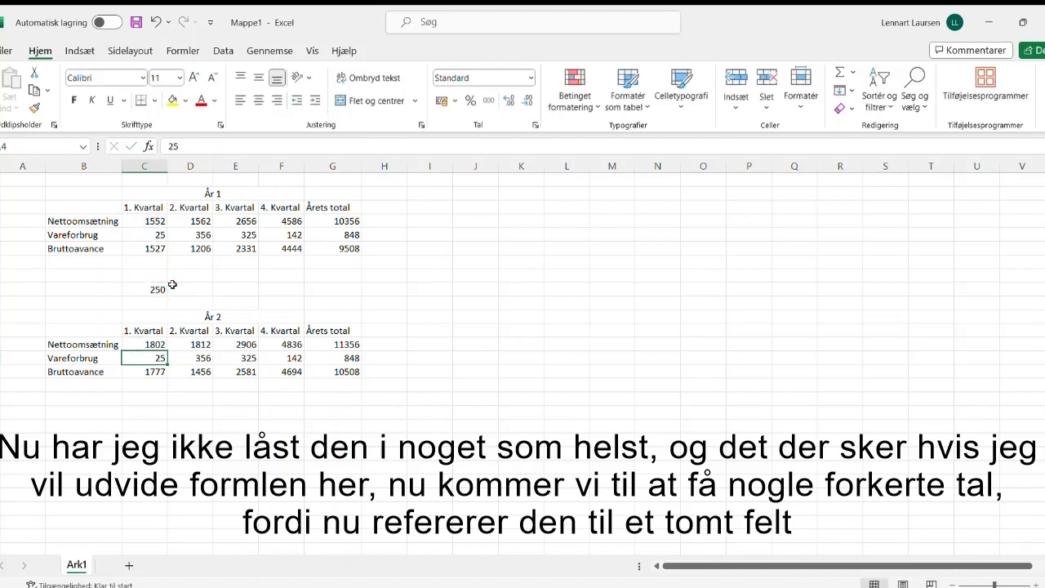
Step: Fill the unlocked formula from C13 across to F13 and check which cells the 3. Kvartal formula refers to
{"action": "left_click", "coordinate": [148, 344]}
{"action": "left_click_drag", "start_coordinate": [169, 350], "coordinate": [304, 350]}
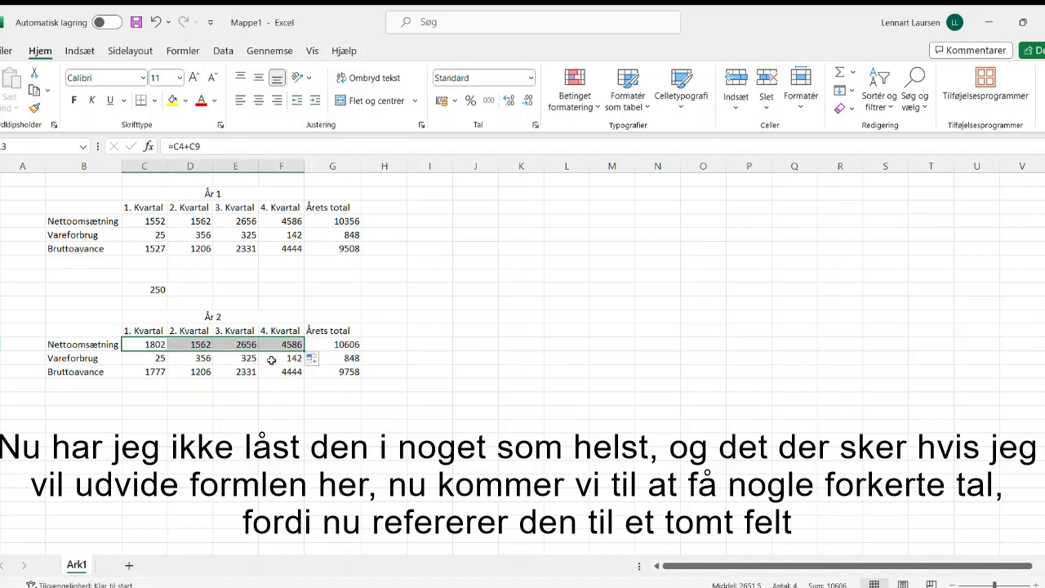
{"action": "left_click", "coordinate": [247, 343]}
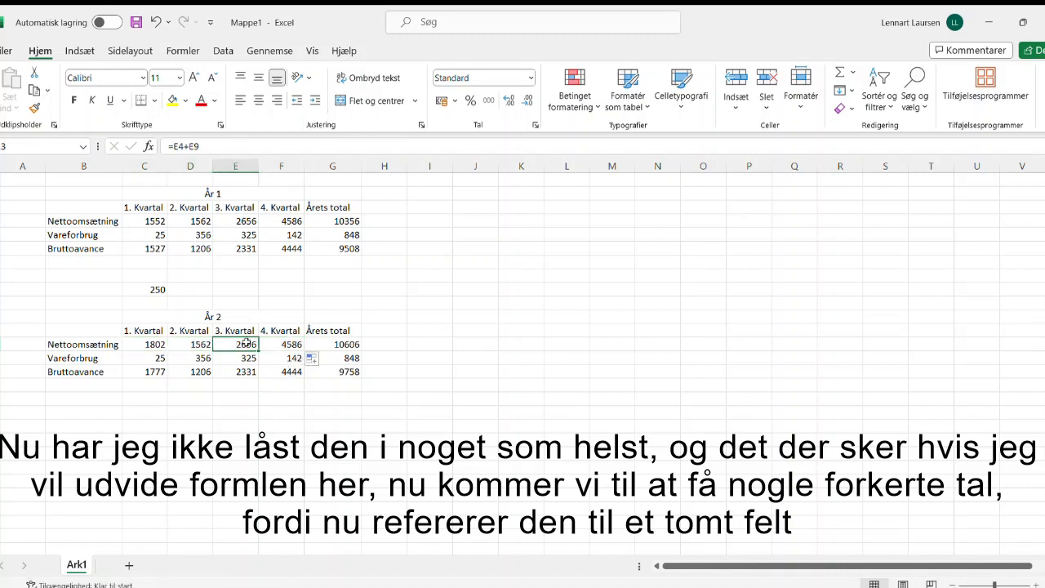
{"action": "left_click", "coordinate": [196, 147]}
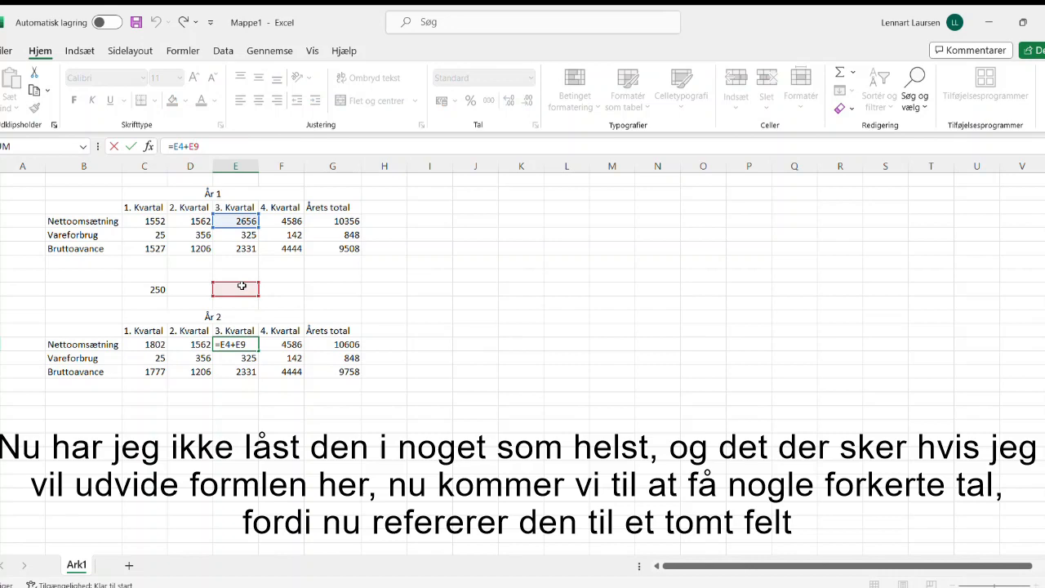
Step: Make the C9 reference in cell C13 absolute again as $C$9 and refill the formula across to F13
{"action": "left_click", "coordinate": [141, 344]}
{"action": "left_click", "coordinate": [196, 148]}
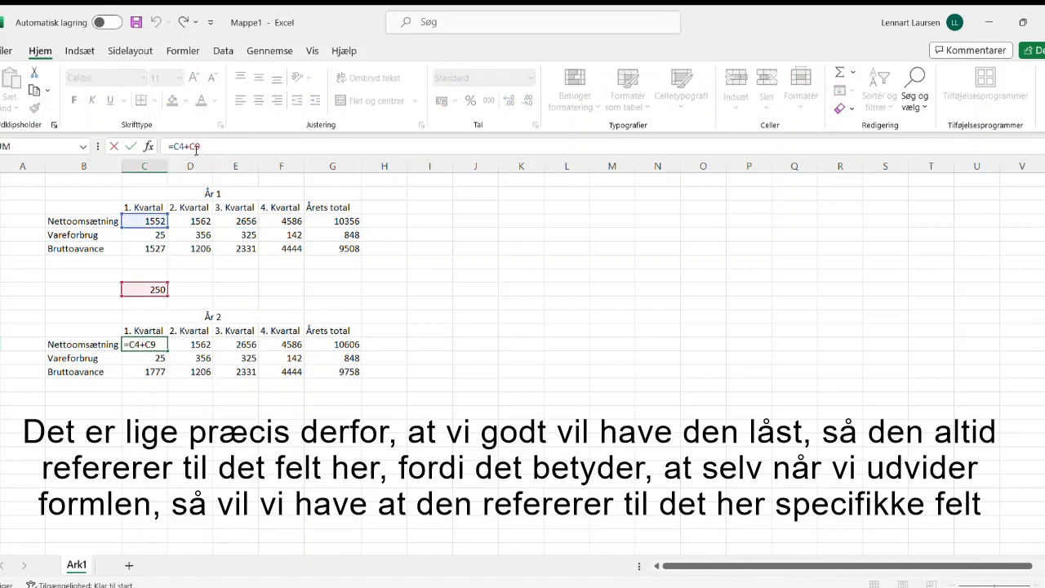
{"action": "key", "text": "F4"}
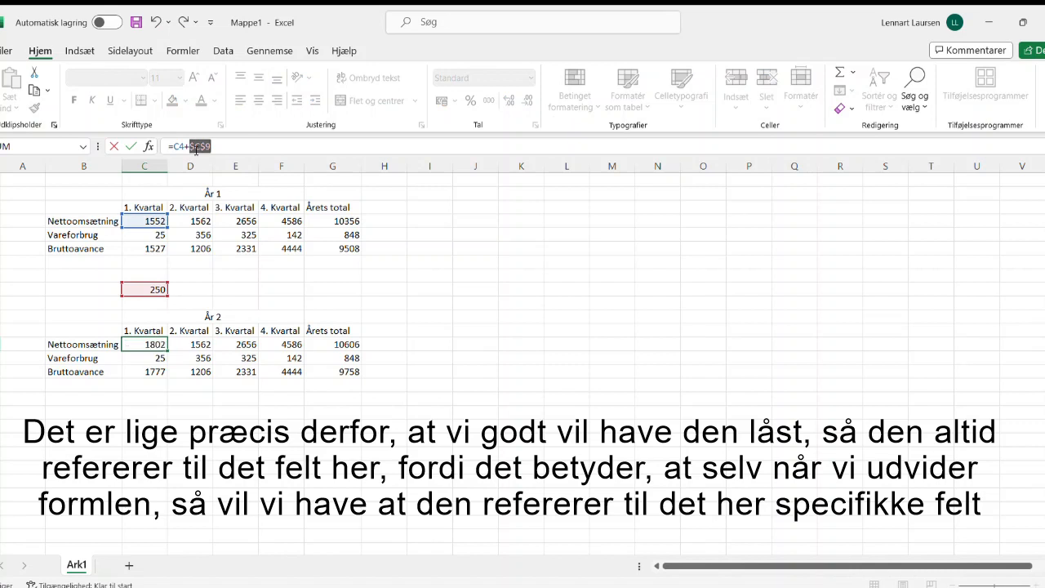
{"action": "key", "text": "Return"}
{"action": "left_click", "coordinate": [144, 289]}
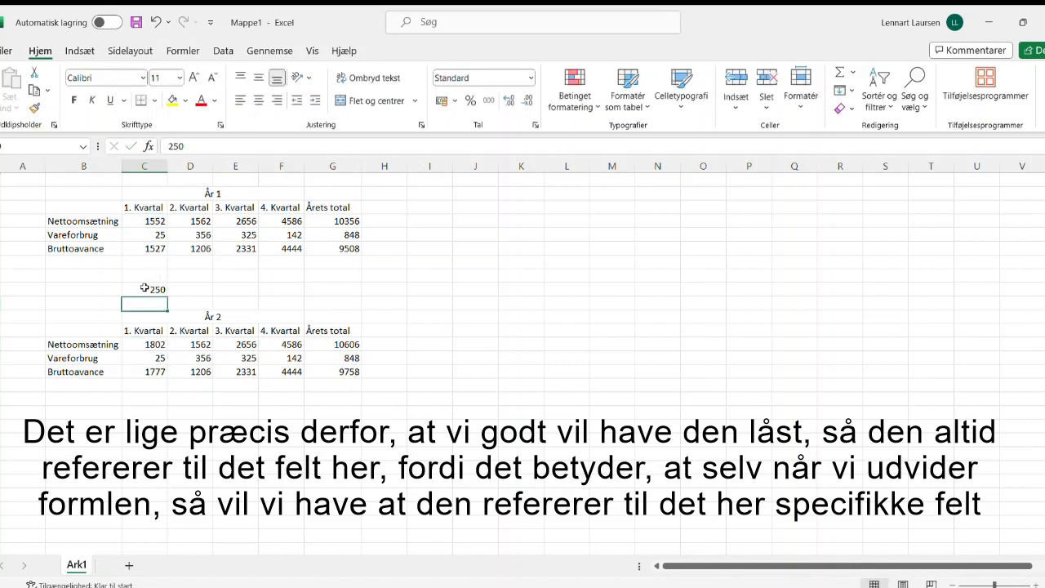
{"action": "left_click", "coordinate": [157, 344]}
{"action": "left_click_drag", "start_coordinate": [172, 350], "coordinate": [281, 348]}
Step: Inspect the cell references in the År 2 Nettoomsætning formula for 4. Kvartal
{"action": "left_click", "coordinate": [284, 343]}
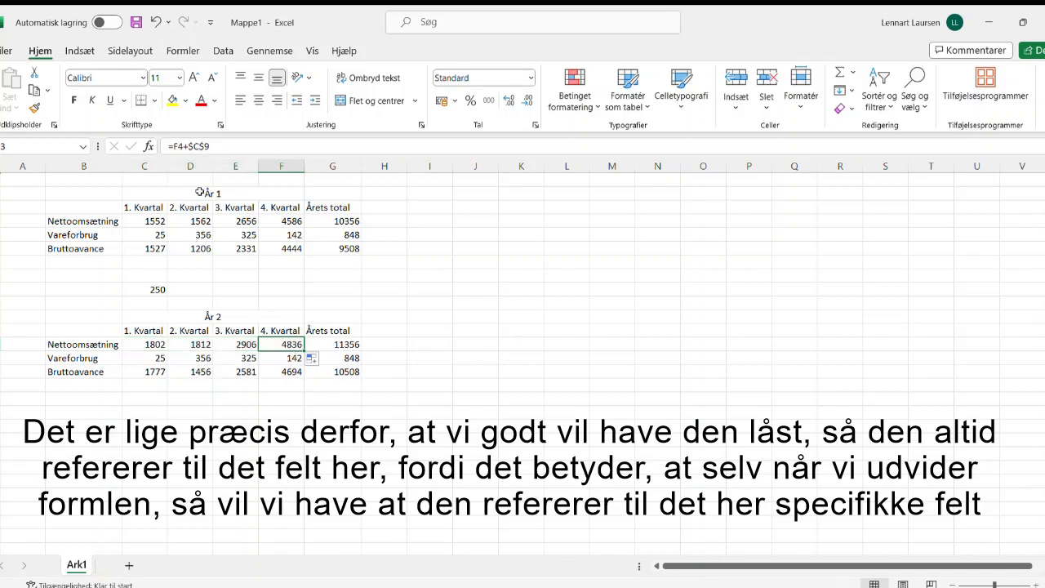
{"action": "left_click", "coordinate": [200, 147]}
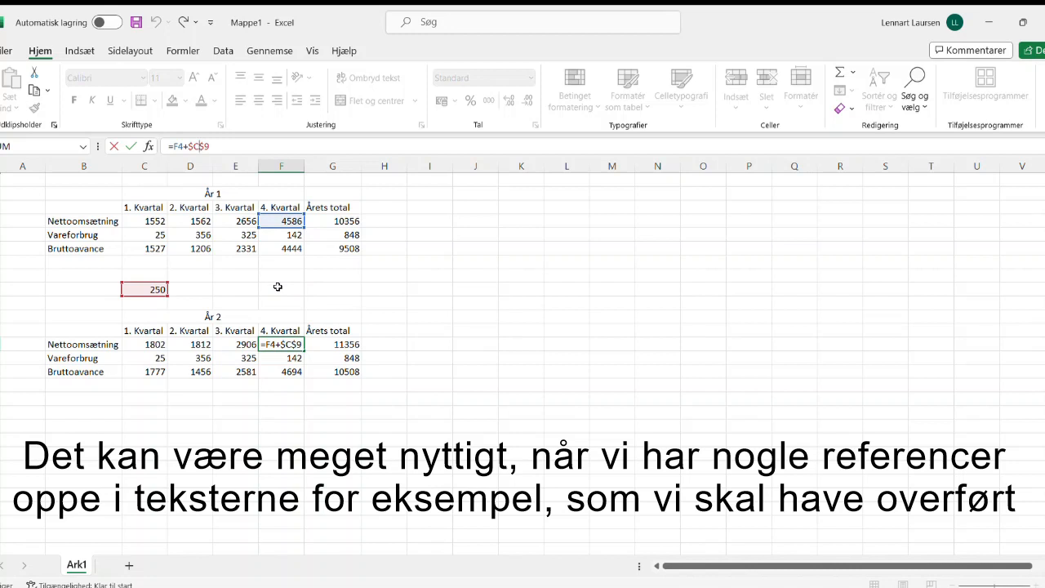
{"action": "key", "text": "ctrl+Return"}
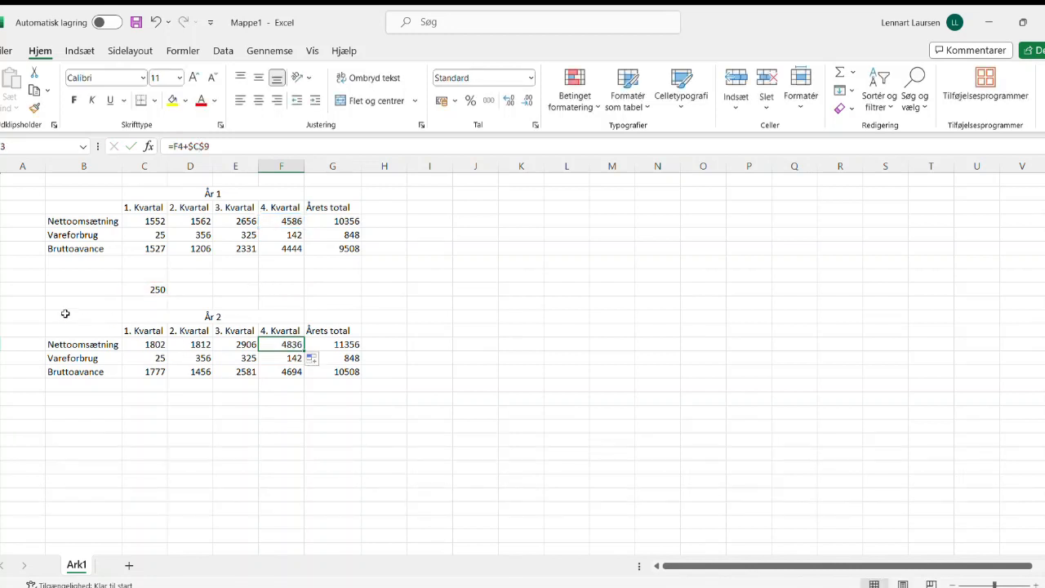
Step: Cut the whole År 2 table, B11:G15, and paste it starting at cell I11
{"action": "left_click_drag", "start_coordinate": [63, 315], "coordinate": [343, 371]}
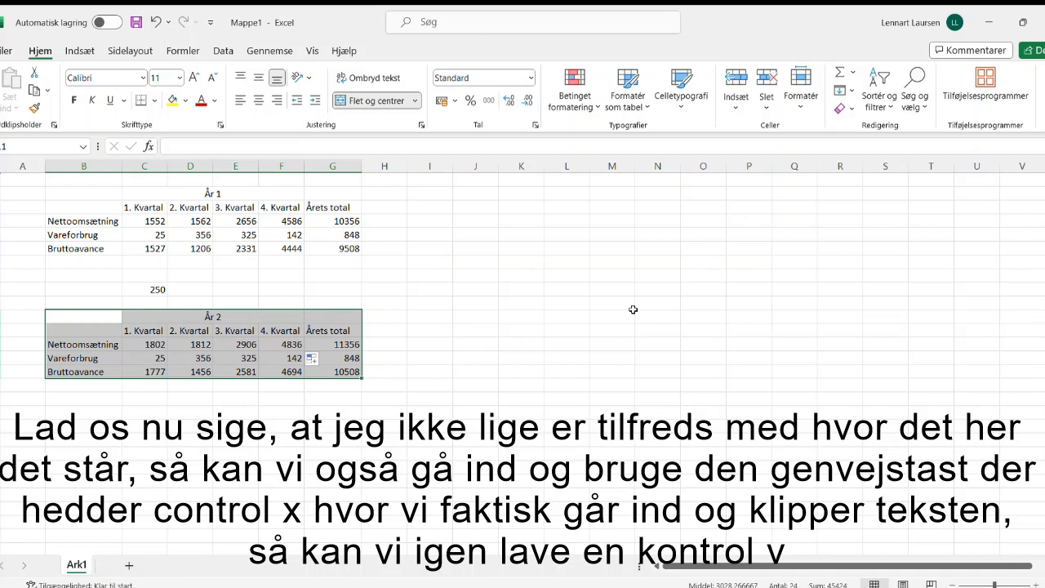
{"action": "key", "text": "ctrl+x"}
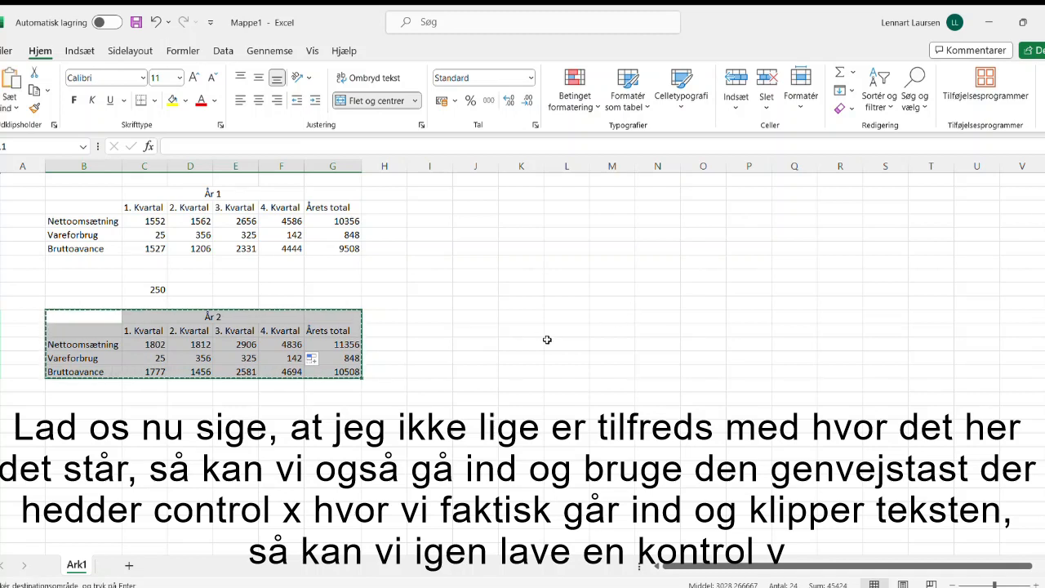
{"action": "left_click", "coordinate": [431, 315]}
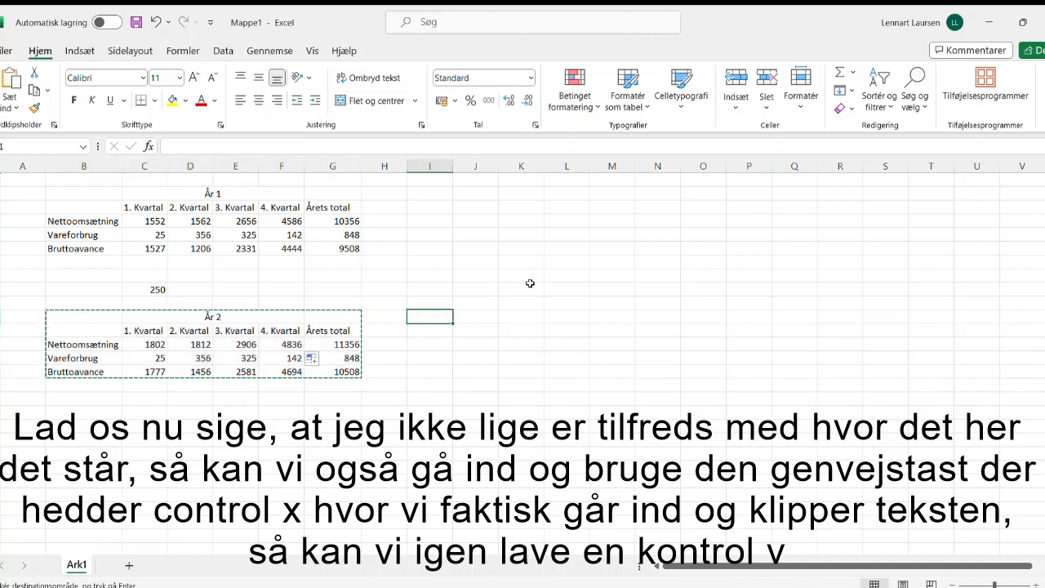
{"action": "key", "text": "ctrl+v"}
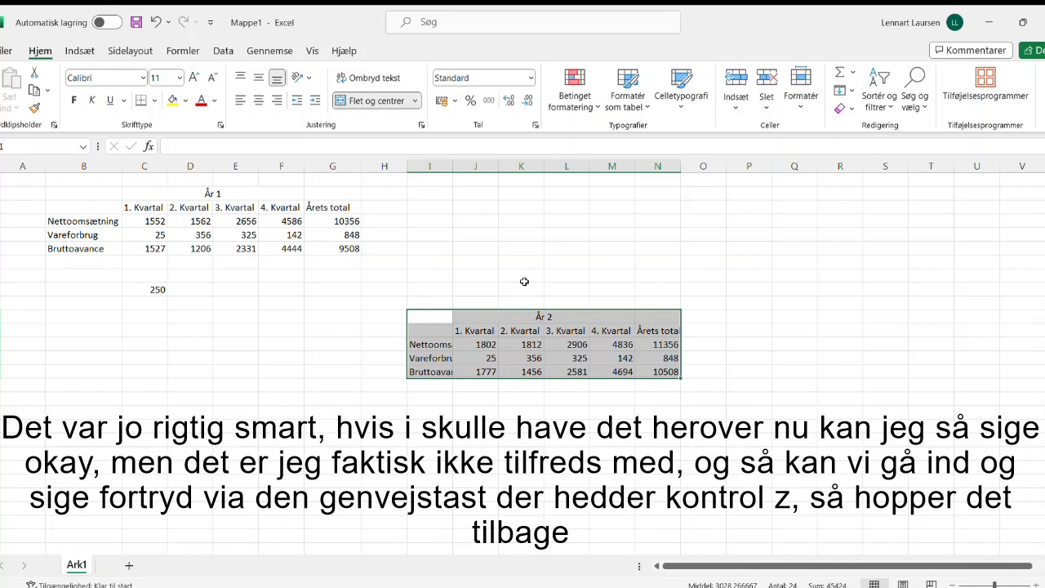
Step: Undo the move of the År 2 table and clear the pending cut selection
{"action": "key", "text": "ctrl+z"}
{"action": "left_click", "coordinate": [487, 287]}
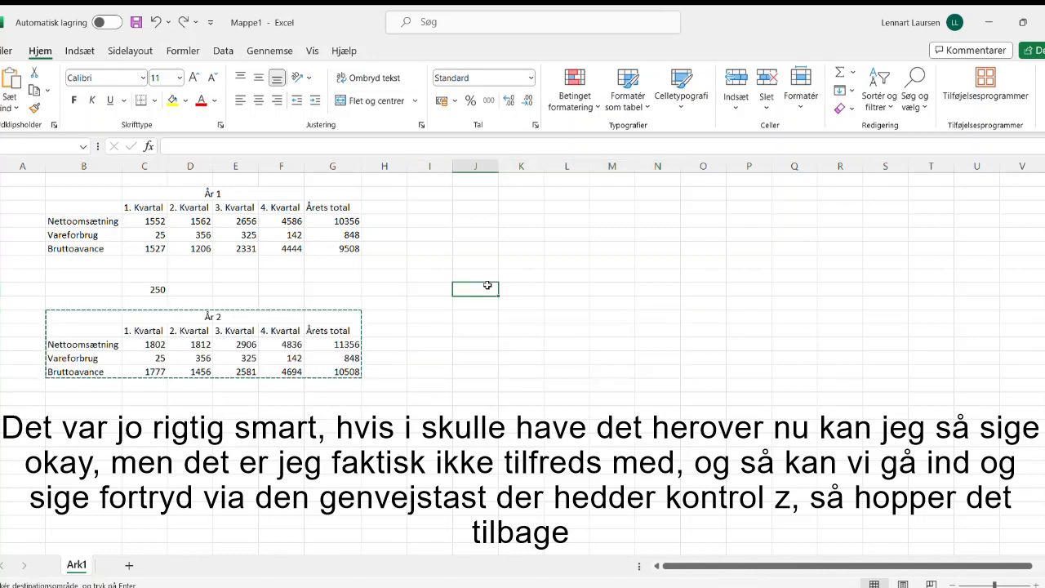
{"action": "key", "text": "Escape"}
Step: Open the print preview of the sheet and return to the worksheet without printing
{"action": "left_click", "coordinate": [332, 293]}
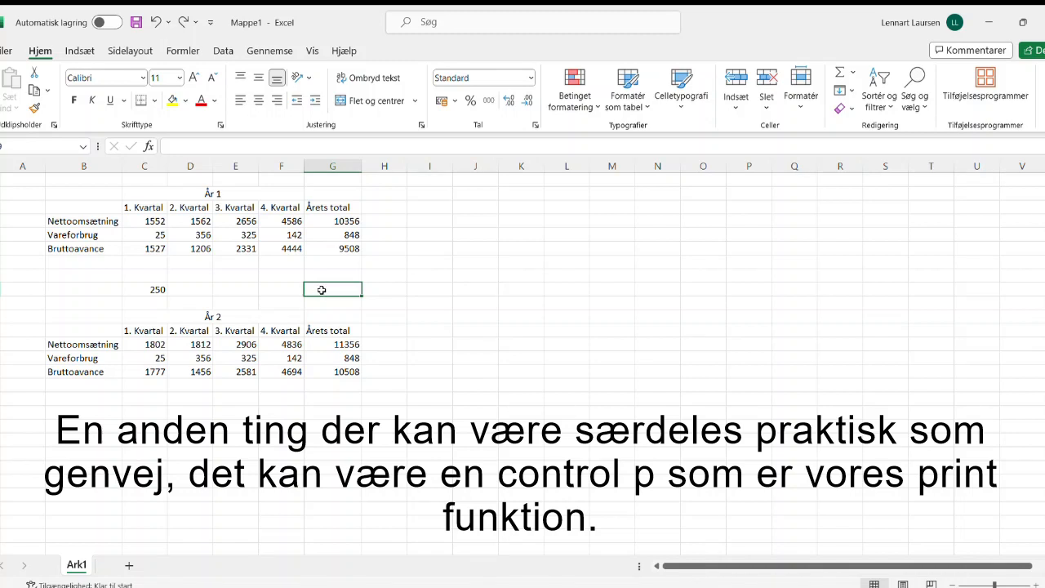
{"action": "key", "text": "ctrl+p"}
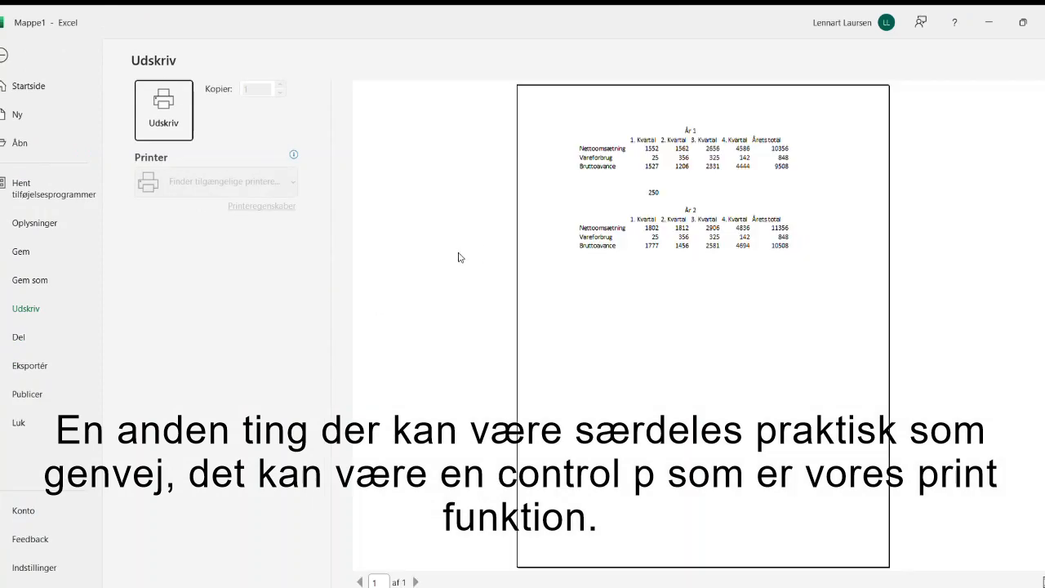
{"action": "left_click", "coordinate": [4, 55]}
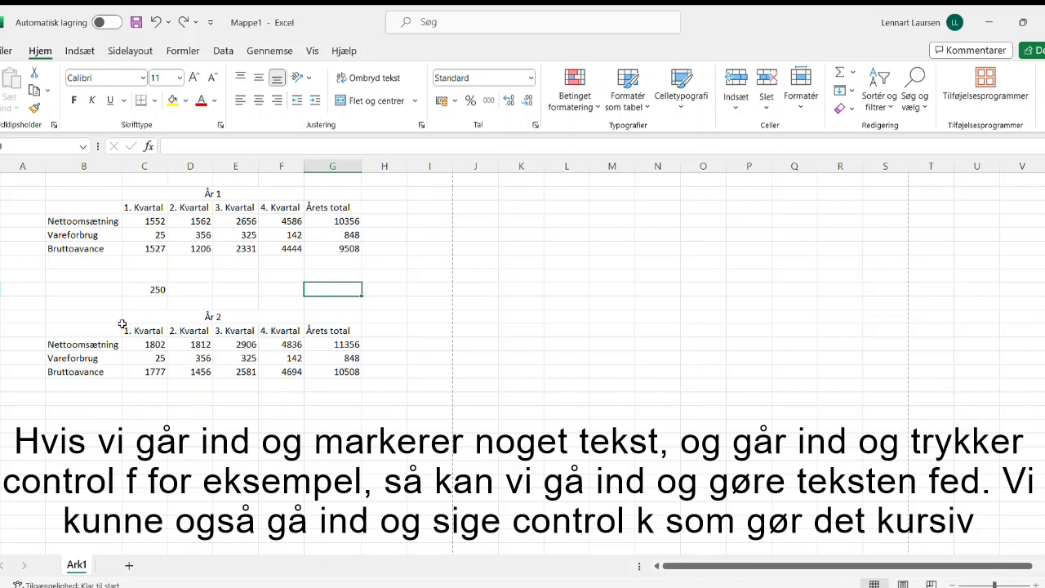
Step: Format the whole År 2 table, B11:G15, as bold and italic
{"action": "left_click_drag", "start_coordinate": [82, 311], "coordinate": [347, 369]}
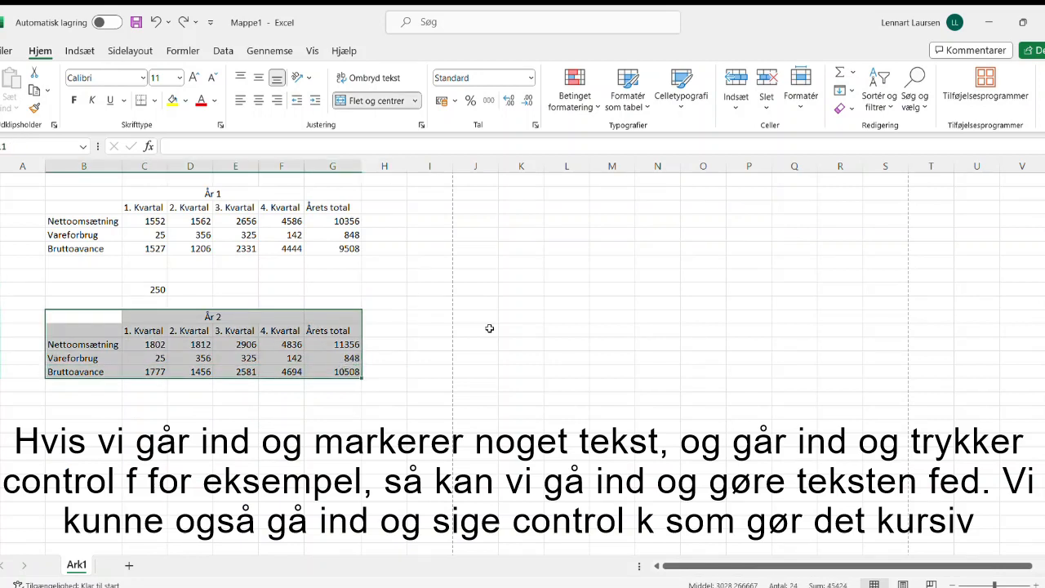
{"action": "key", "text": "ctrl+f"}
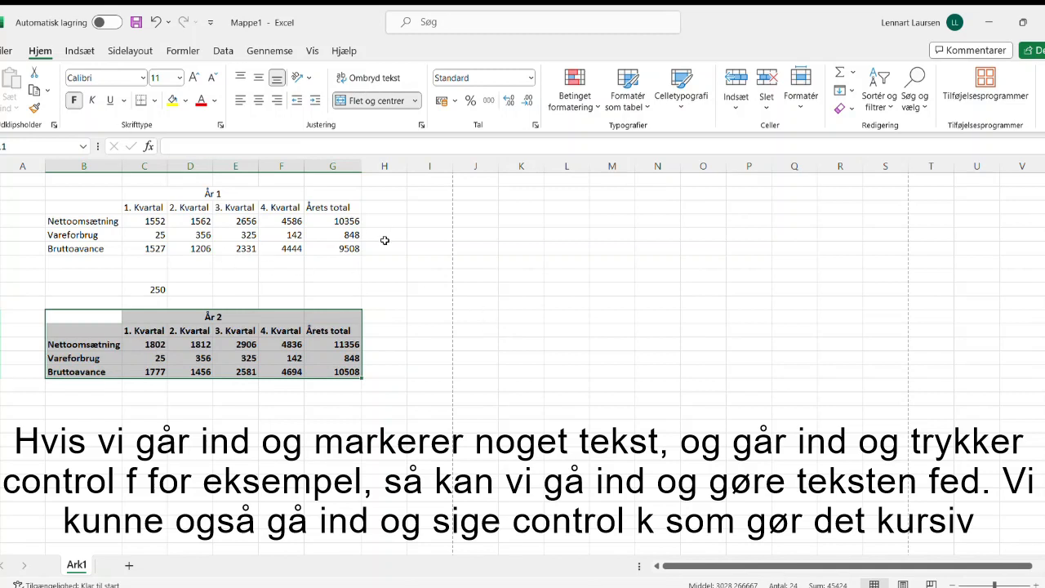
{"action": "key", "text": "ctrl+k"}
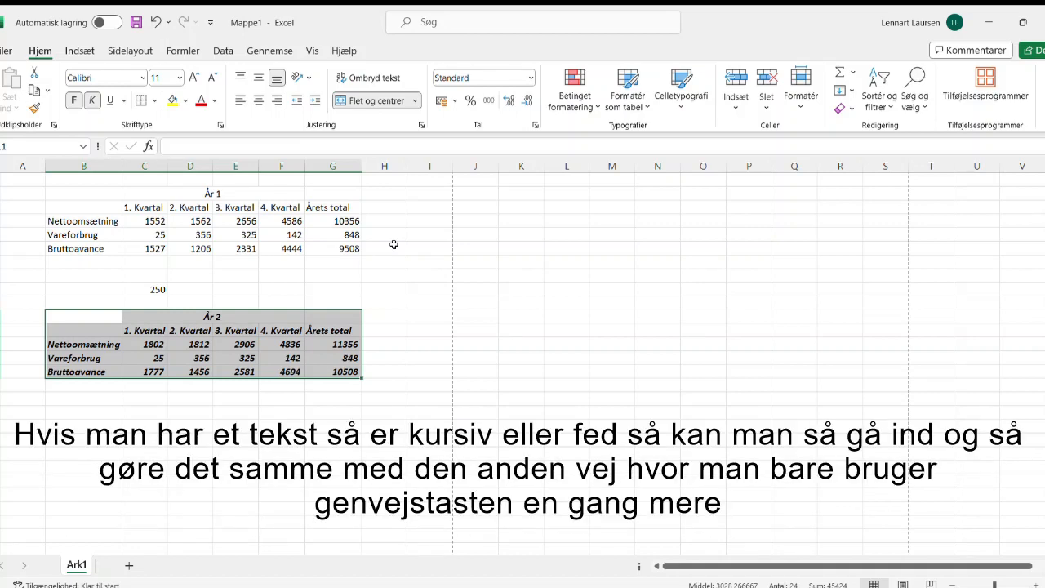
Step: Remove the italic and bold formatting from the År 2 table and deselect it
{"action": "key", "text": "ctrl+k"}
{"action": "key", "text": "ctrl+f"}
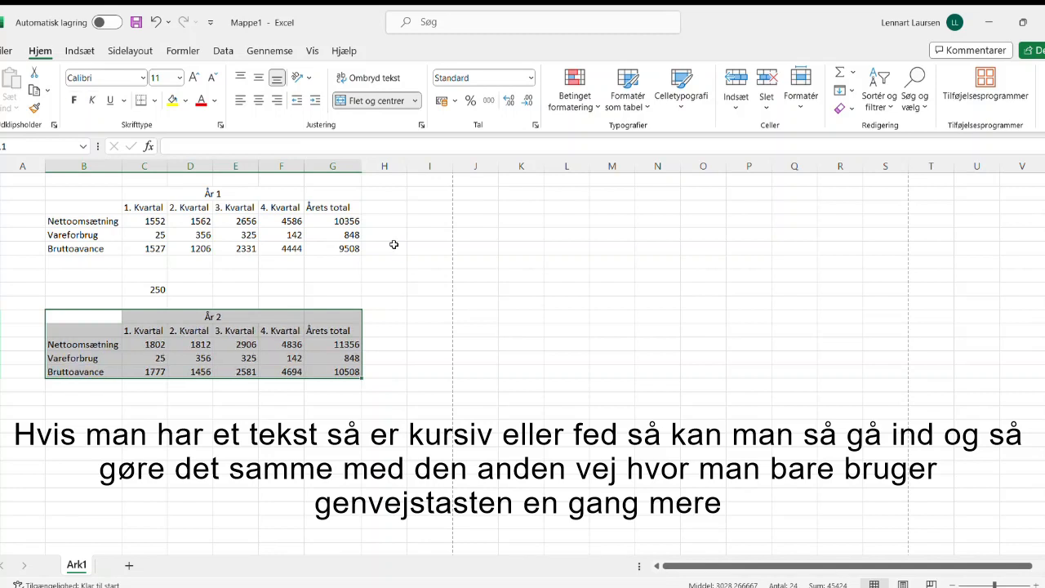
{"action": "left_click", "coordinate": [329, 276]}
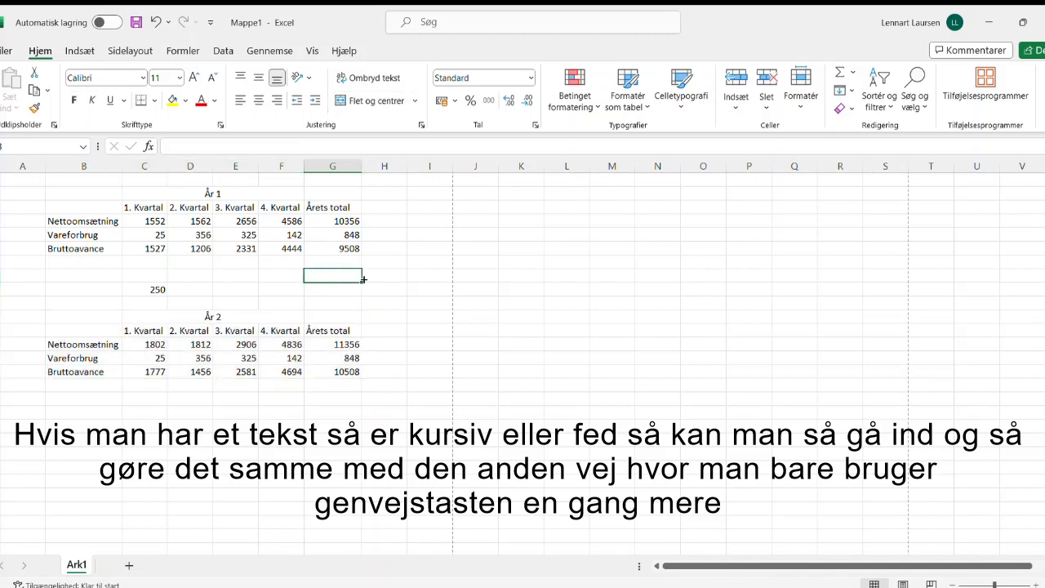